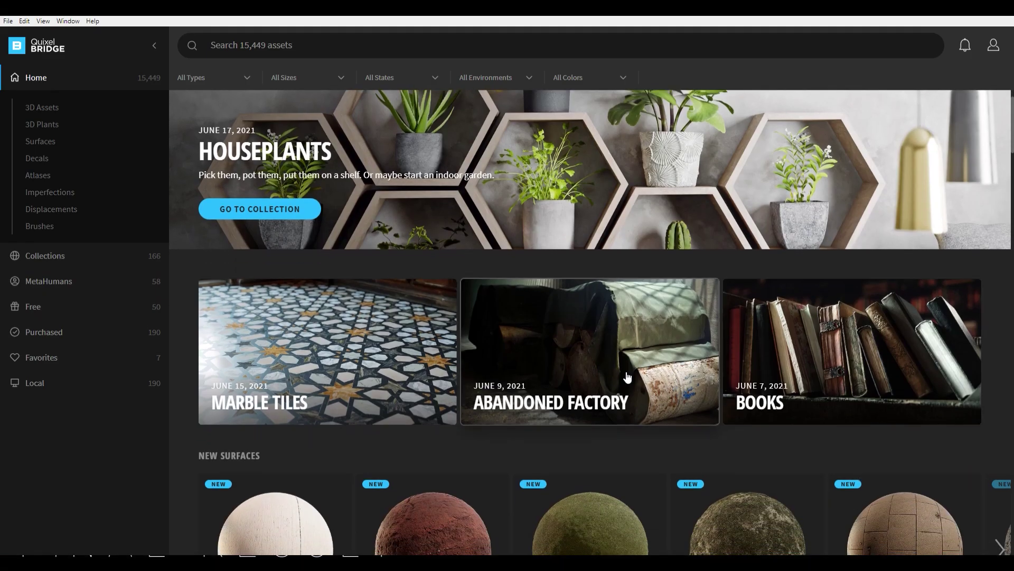
- Open the Abandoned Factory collection and rotate the Rusted Metal Barrel preview to its dented side
{"action": "left_click", "coordinate": [628, 377]}
{"action": "scroll", "coordinate": [803, 418], "scroll_direction": "down", "scroll_amount": 3}
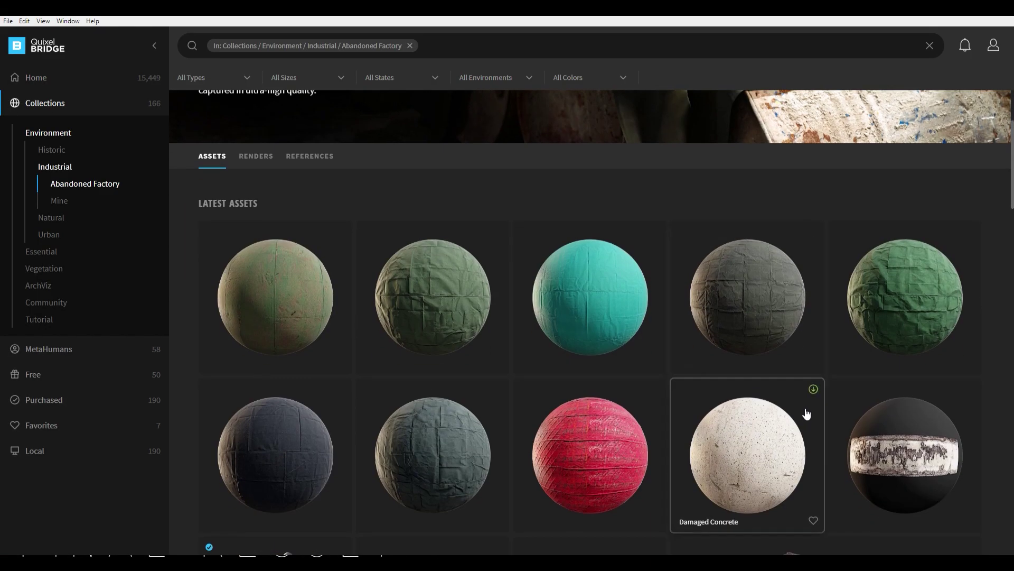
{"action": "scroll", "coordinate": [810, 413], "scroll_direction": "down", "scroll_amount": 10}
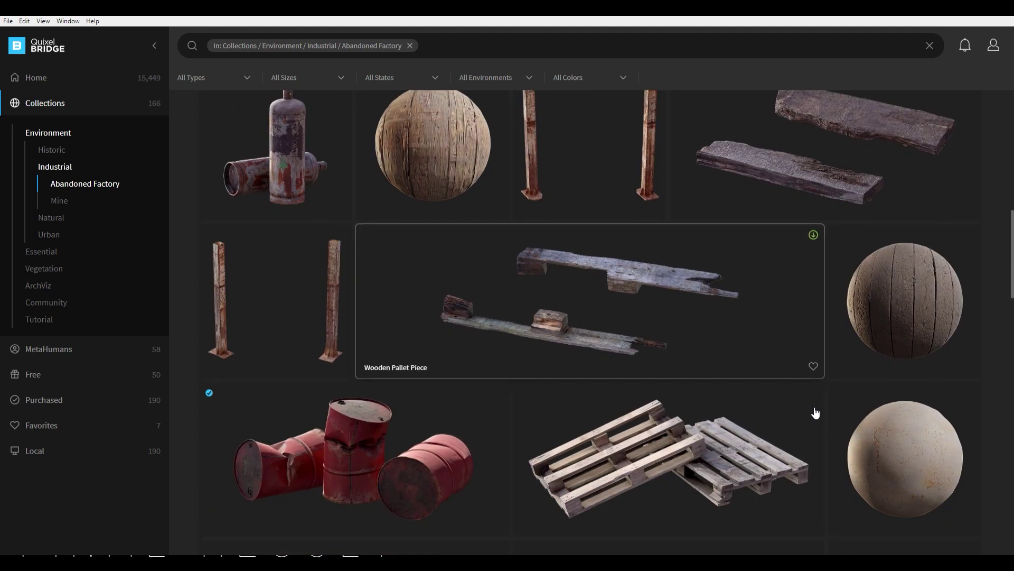
{"action": "scroll", "coordinate": [816, 413], "scroll_direction": "down", "scroll_amount": 3}
{"action": "left_click", "coordinate": [470, 323]}
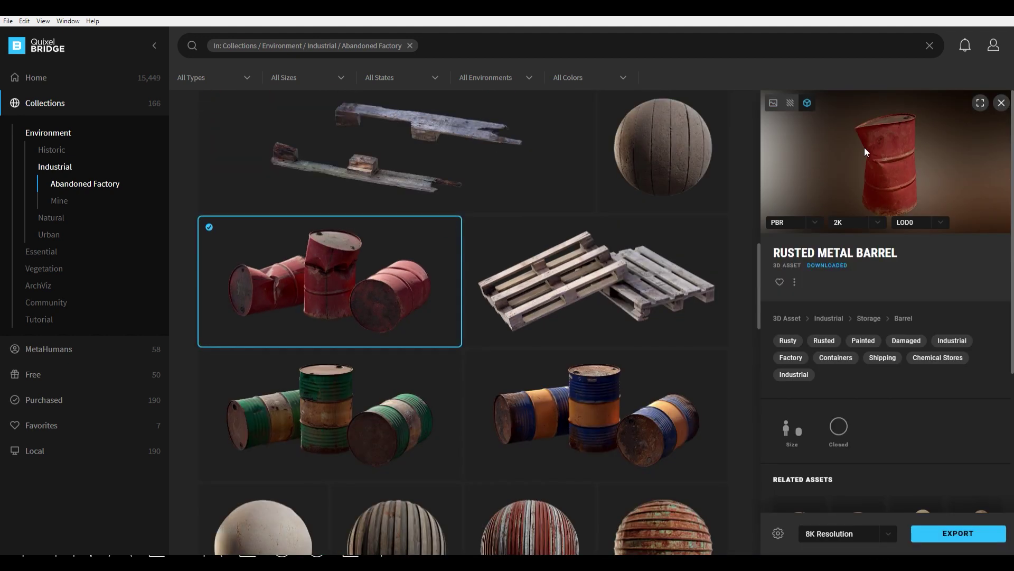
{"action": "left_click_drag", "start_coordinate": [855, 129], "coordinate": [758, 147]}
- Browse down through the 3D Assets listing in Quixel Bridge
{"action": "scroll", "coordinate": [885, 185], "scroll_direction": "up", "scroll_amount": 5}
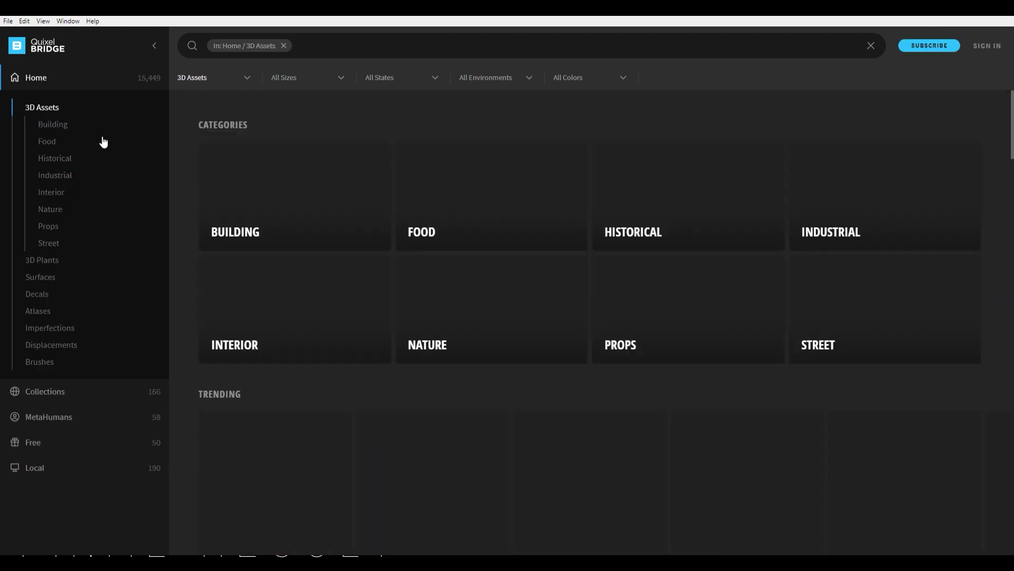
{"action": "scroll", "coordinate": [849, 335], "scroll_direction": "down", "scroll_amount": 3}
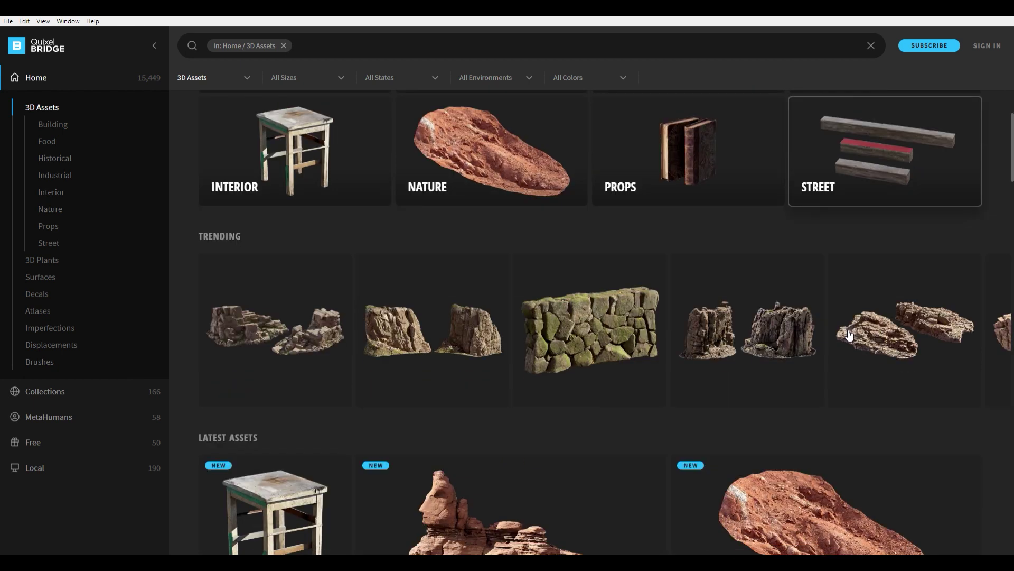
{"action": "scroll", "coordinate": [849, 335], "scroll_direction": "down", "scroll_amount": 4}
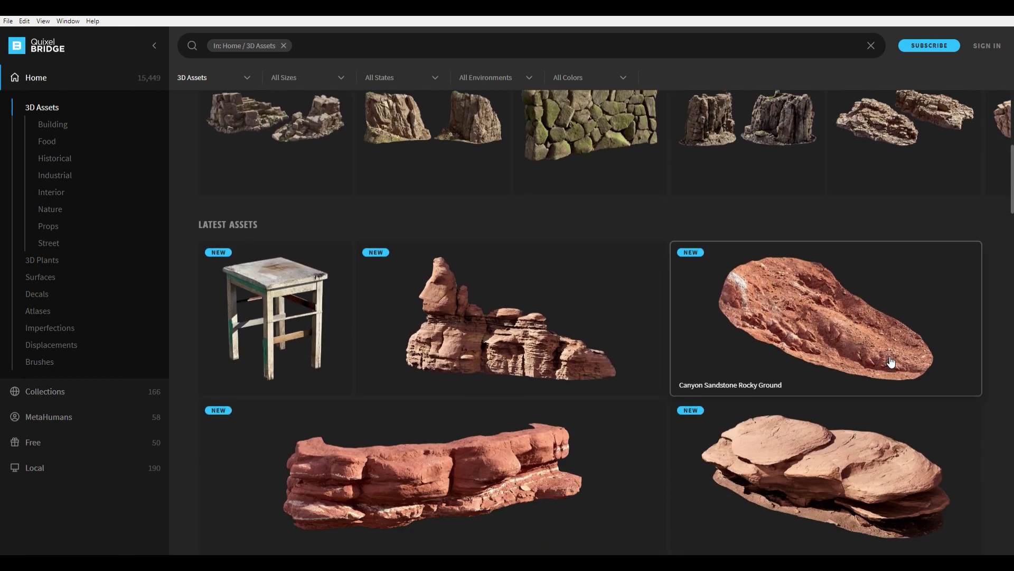
{"action": "scroll", "coordinate": [890, 358], "scroll_direction": "down", "scroll_amount": 5}
{"action": "scroll", "coordinate": [892, 362], "scroll_direction": "down", "scroll_amount": 9}
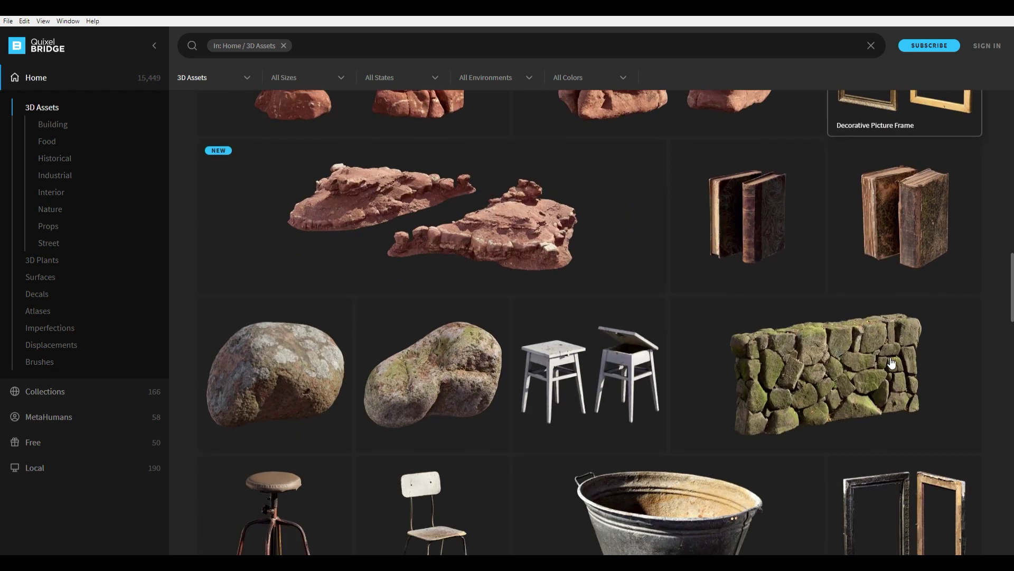
{"action": "scroll", "coordinate": [892, 363], "scroll_direction": "down", "scroll_amount": 13}
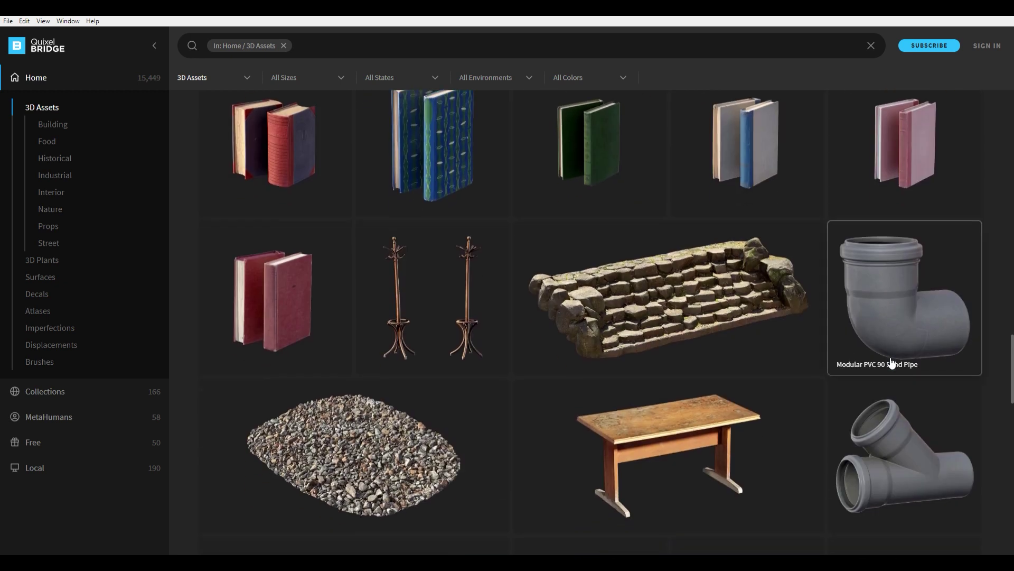
{"action": "scroll", "coordinate": [891, 362], "scroll_direction": "down", "scroll_amount": 12}
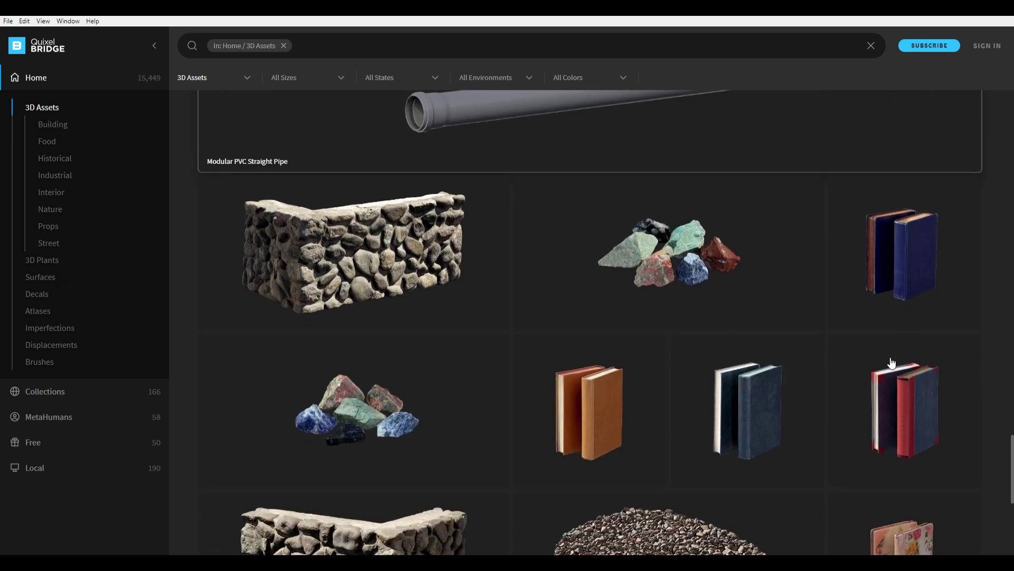
{"action": "scroll", "coordinate": [891, 363], "scroll_direction": "down", "scroll_amount": 12}
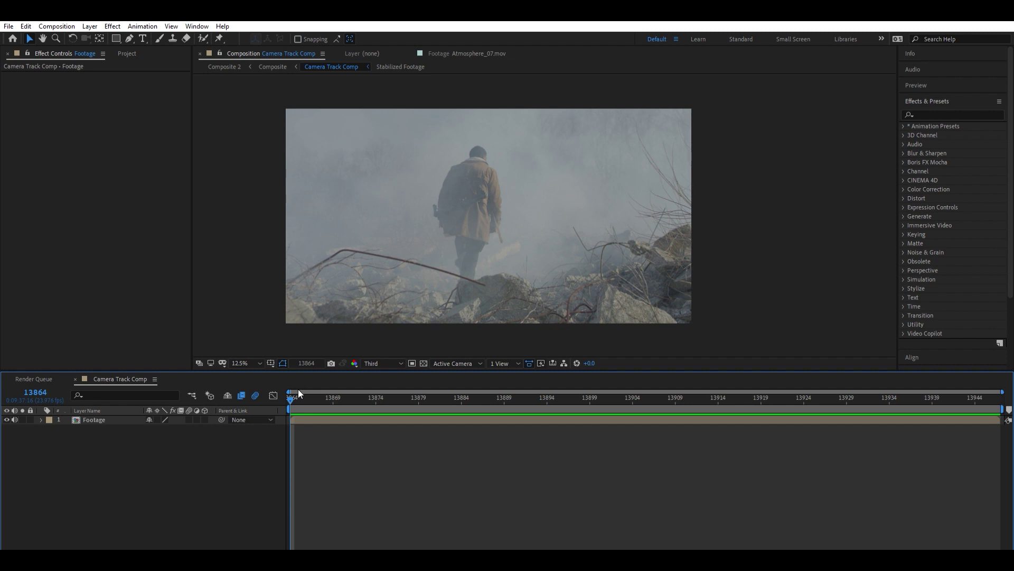
{"action": "key", "text": "space"}
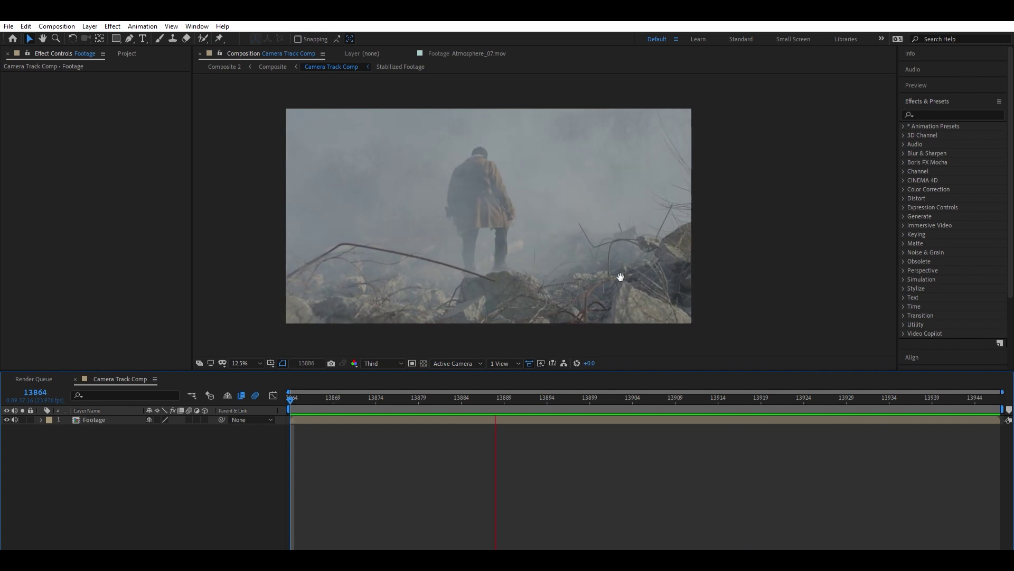
{"action": "key", "text": "space"}
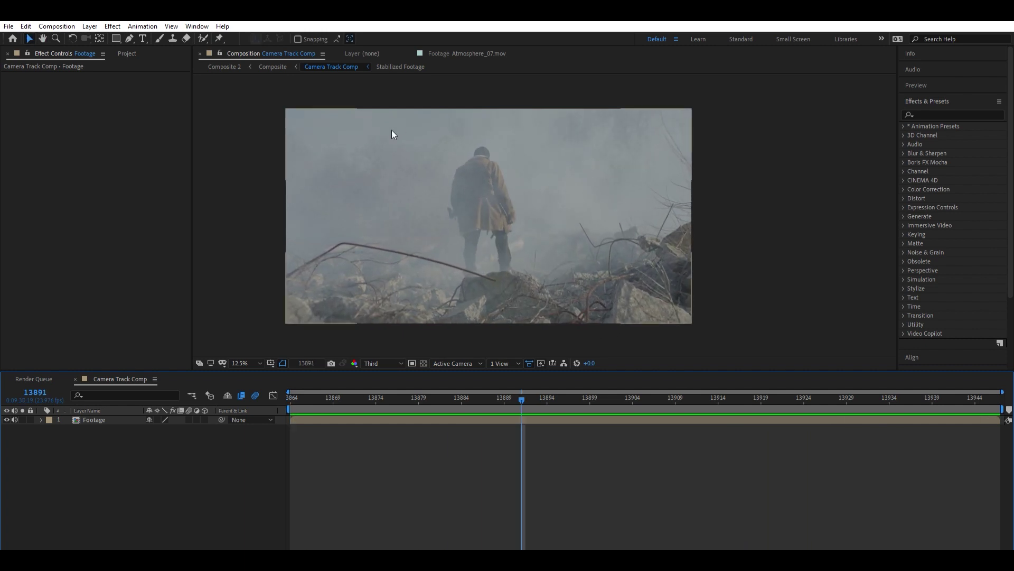
{"action": "left_click_drag", "start_coordinate": [495, 390], "coordinate": [246, 414]}
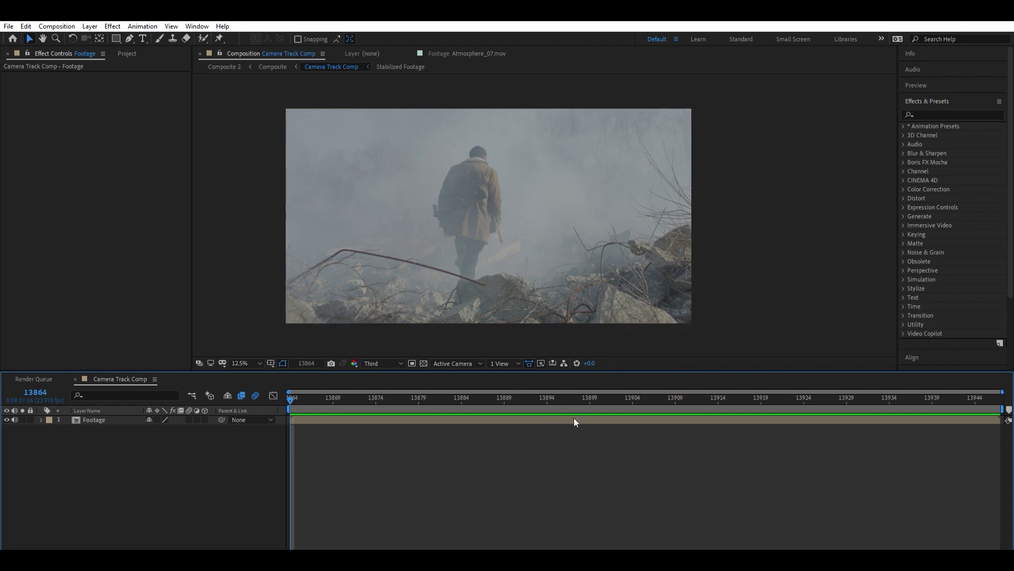
{"action": "left_click", "coordinate": [102, 421]}
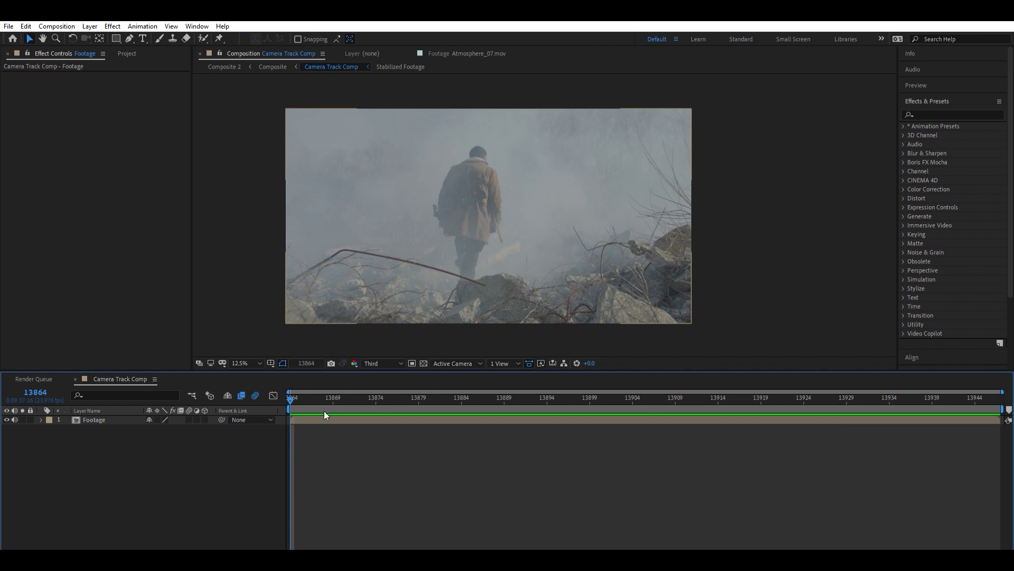
- Show the Footage layer's Mask Path keyframes and check the mask follows the man from frame 13864
{"action": "left_click", "coordinate": [338, 422]}
{"action": "key", "text": "ctrl+grave"}
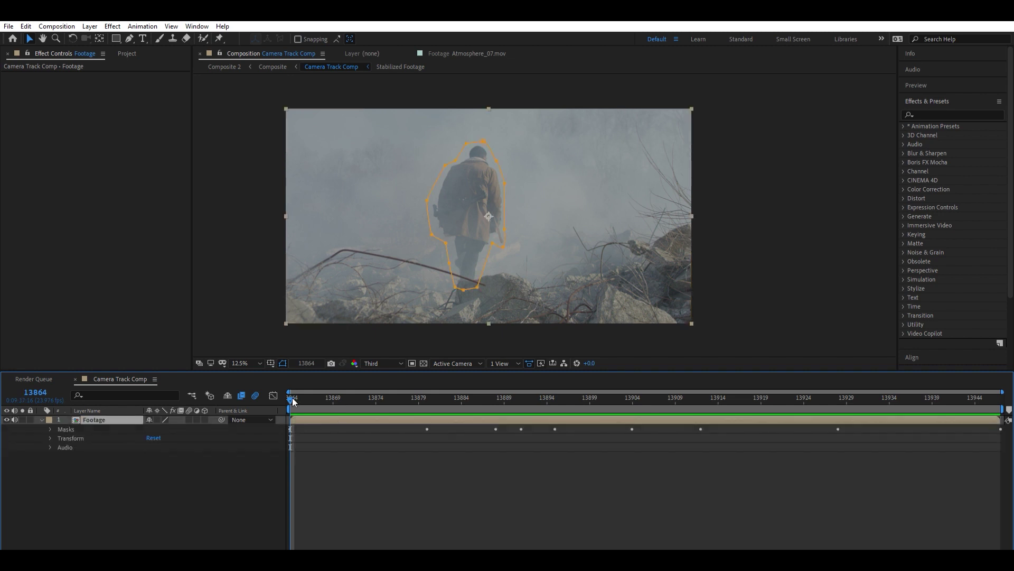
{"action": "left_click_drag", "start_coordinate": [292, 392], "coordinate": [856, 393]}
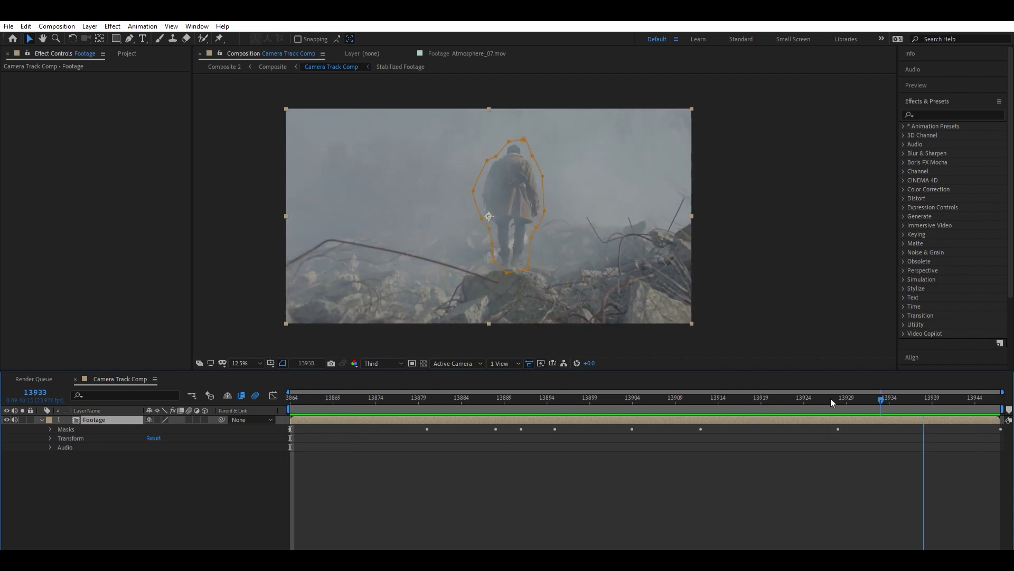
{"action": "key", "text": "Home"}
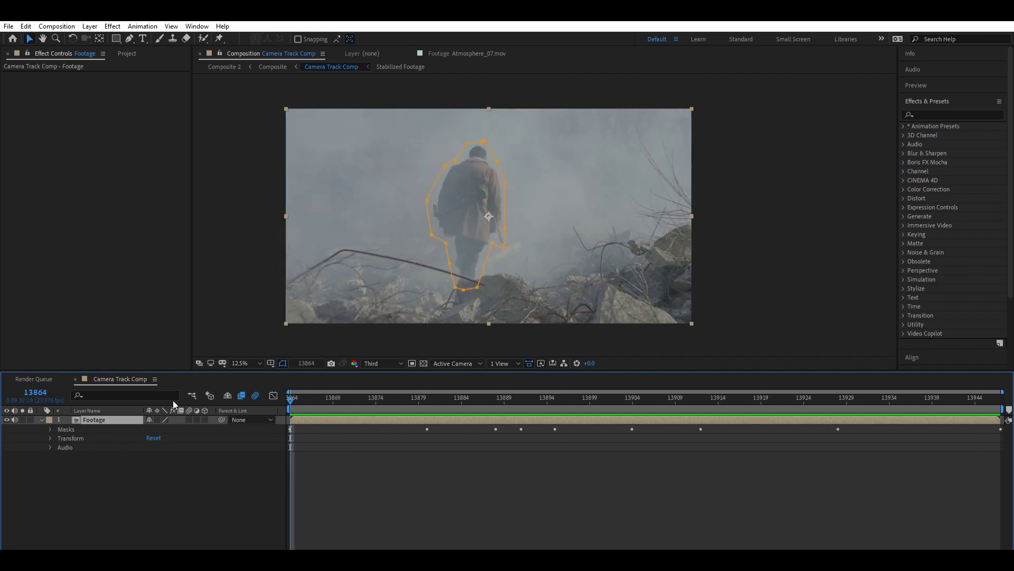
{"action": "key", "text": "m"}
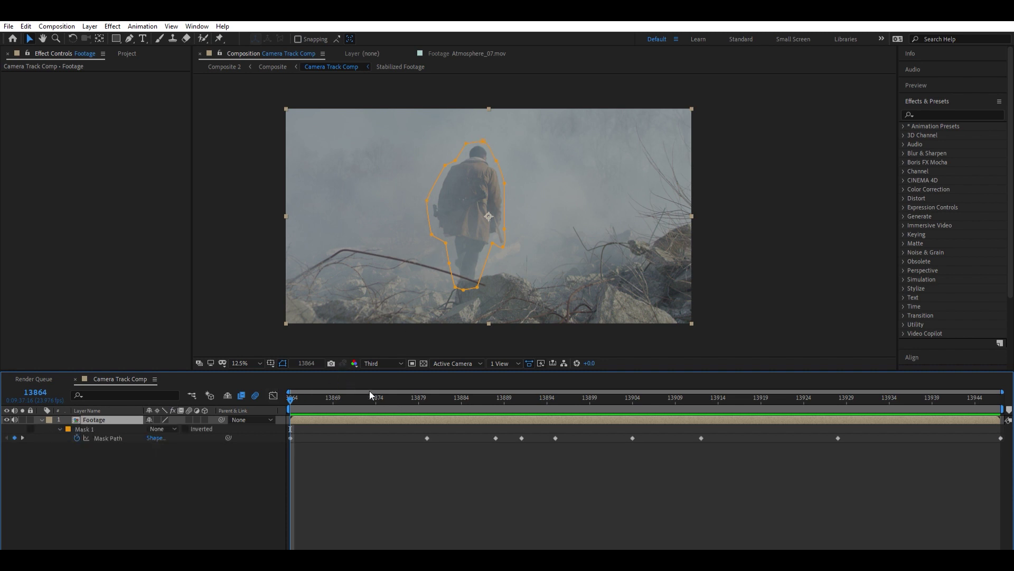
{"action": "left_click_drag", "start_coordinate": [349, 398], "coordinate": [394, 422]}
- Set Mask 1 mode to Subtract and preview the blacked-out figure
{"action": "left_click", "coordinate": [194, 451]}
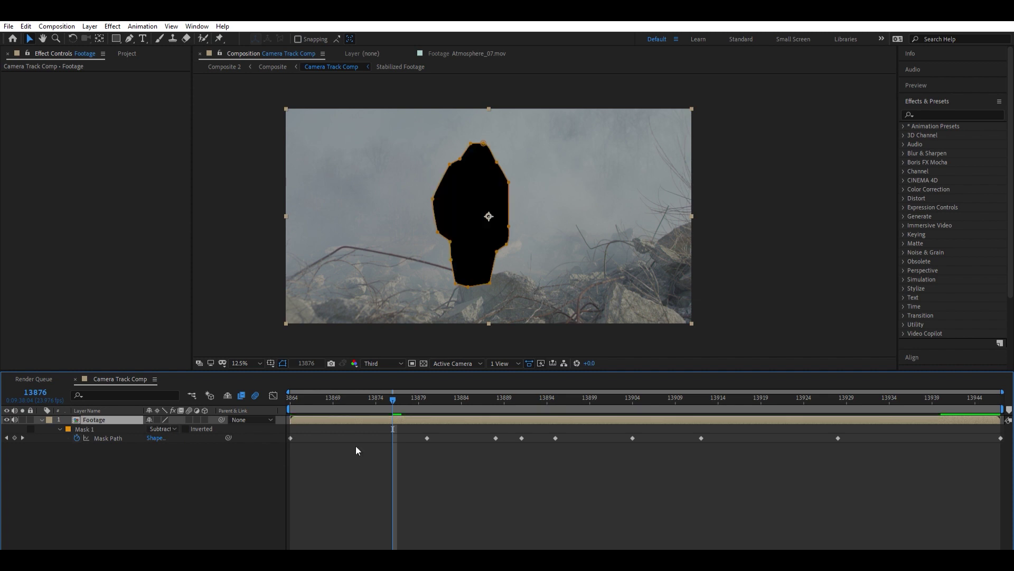
{"action": "left_click", "coordinate": [370, 455]}
{"action": "left_click_drag", "start_coordinate": [396, 400], "coordinate": [589, 400]}
{"action": "key", "text": "space"}
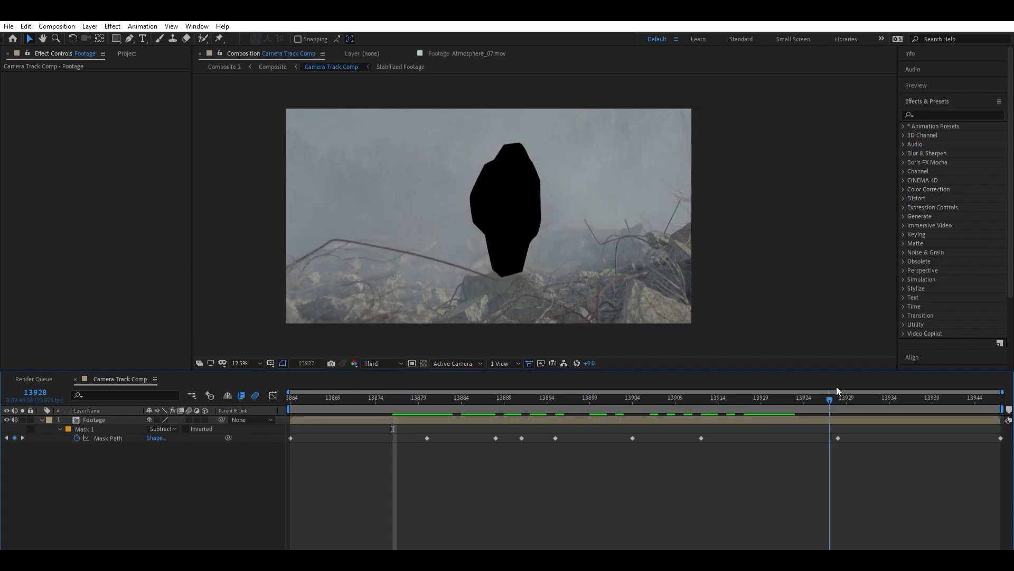
{"action": "key", "text": "space"}
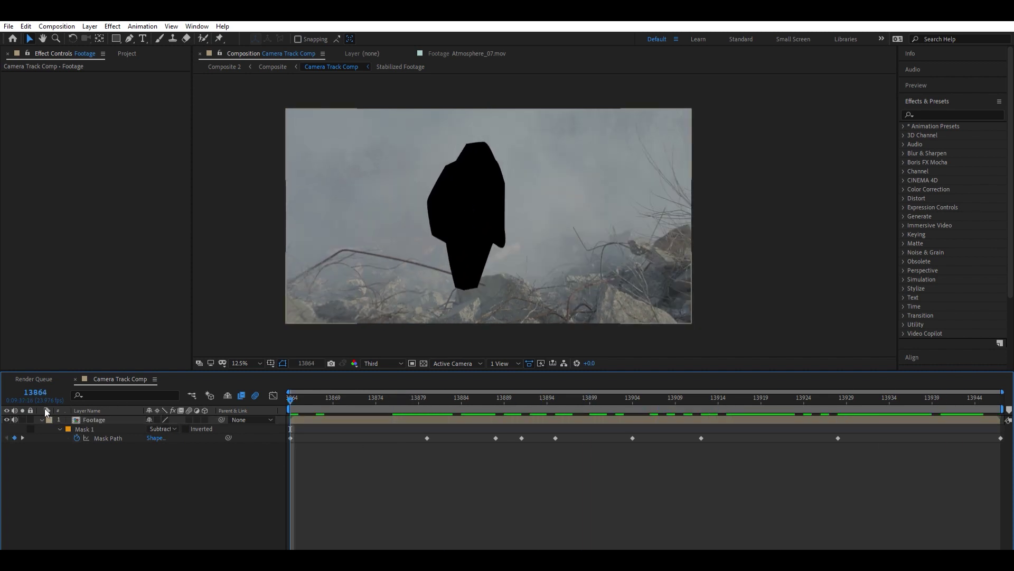
{"action": "key", "text": "ctrl+Down"}
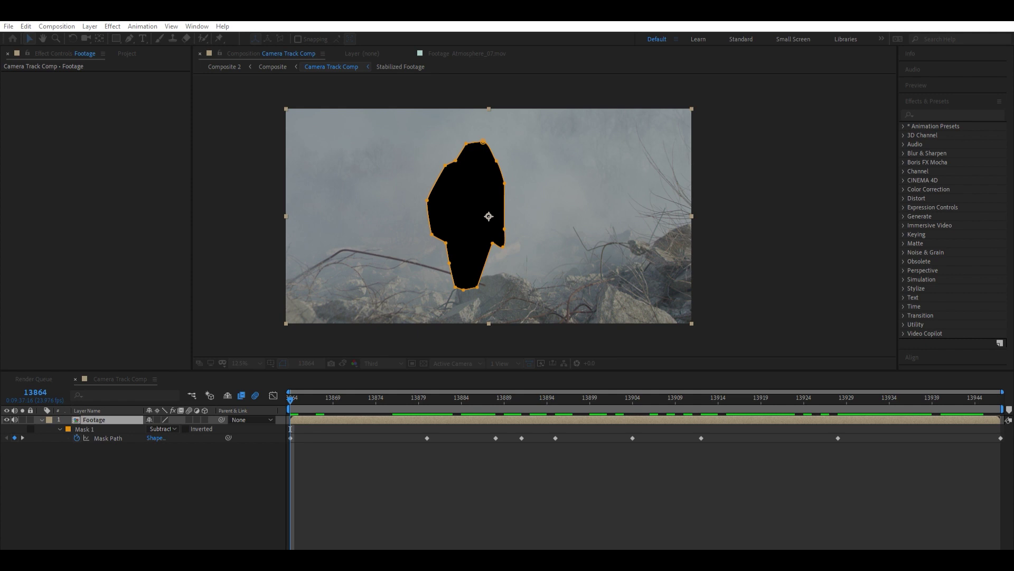
- Pre-compose the masked footage into Camera Track Comp, cache its frames, and show the Tracker panel
{"action": "key", "text": "Return"}
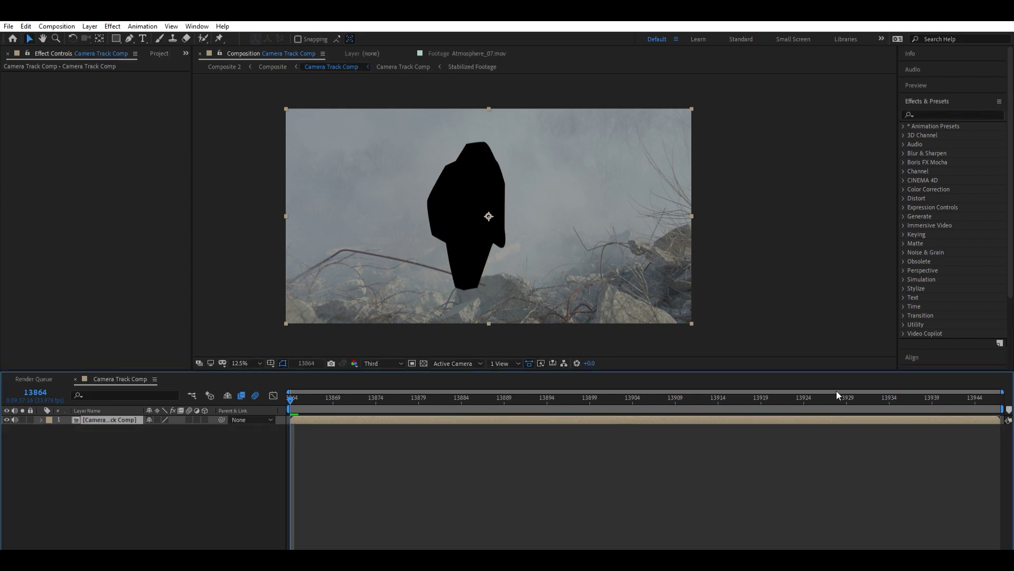
{"action": "left_click_drag", "start_coordinate": [837, 394], "coordinate": [274, 465]}
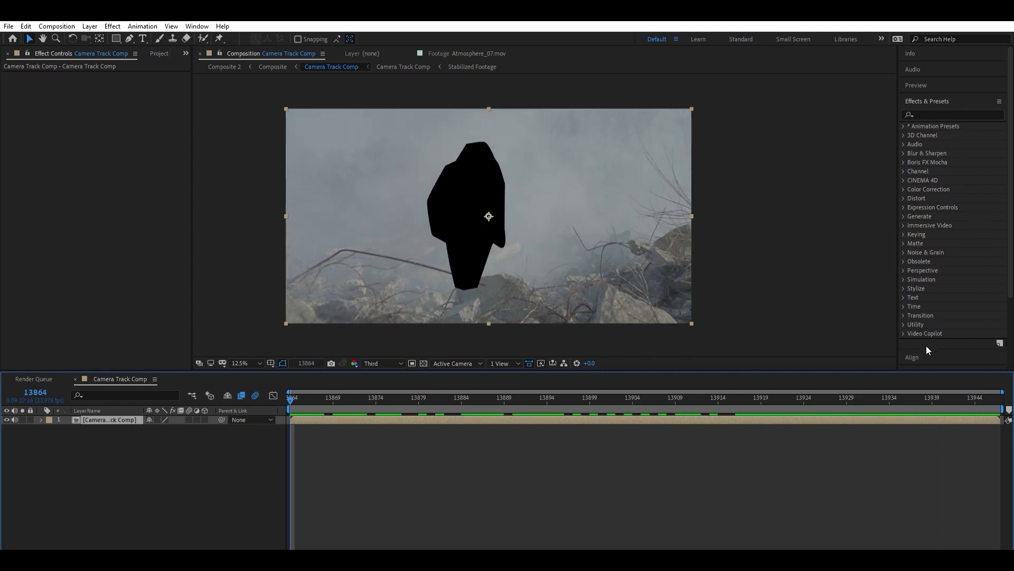
{"action": "scroll", "coordinate": [935, 327], "scroll_direction": "down", "scroll_amount": 3}
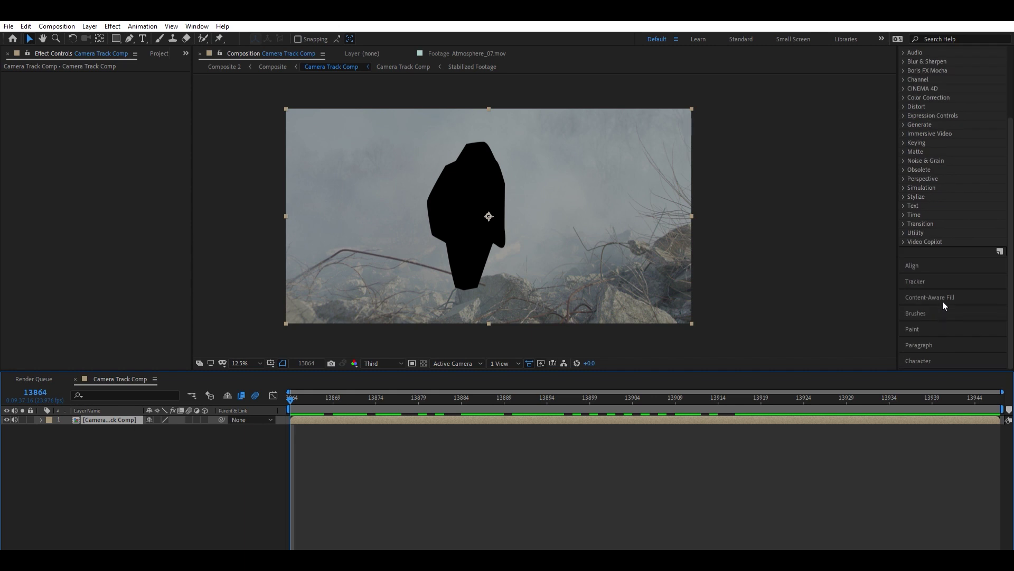
{"action": "left_click", "coordinate": [927, 272]}
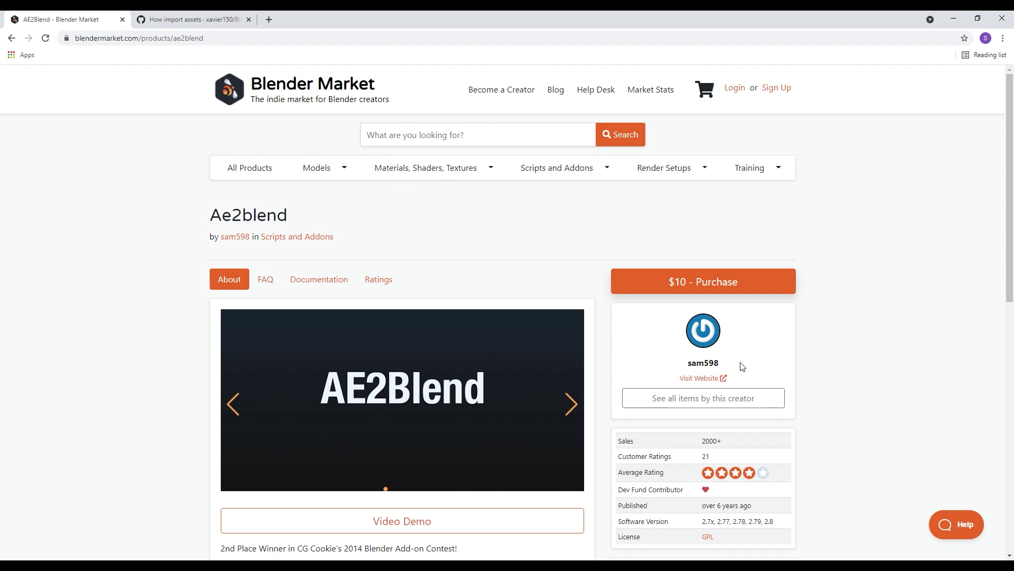
- Look over the $10 AE2Blend product page, then go to the GitHub 'How import assets' tab
{"action": "scroll", "coordinate": [739, 365], "scroll_direction": "down", "scroll_amount": 2}
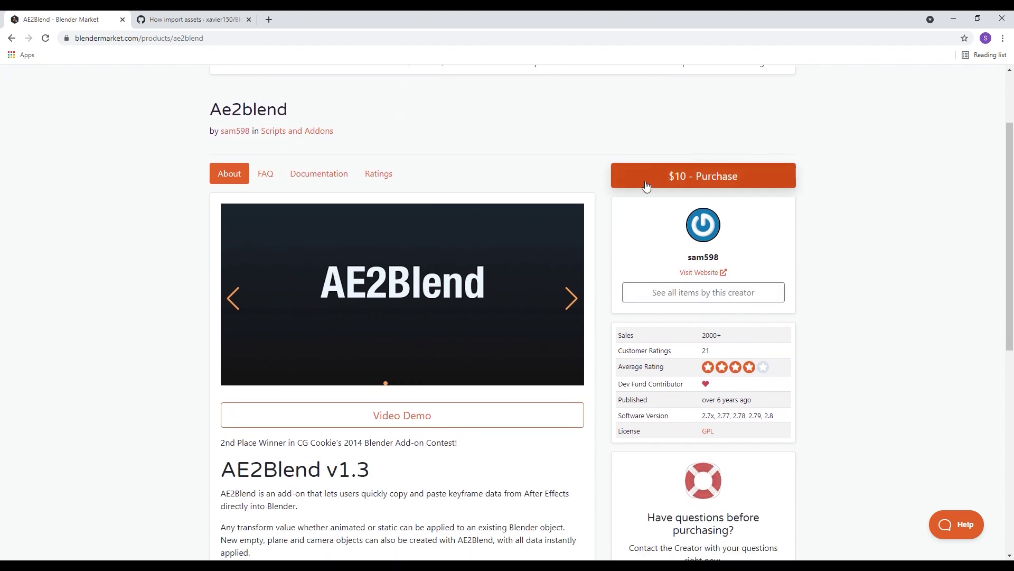
{"action": "scroll", "coordinate": [885, 306], "scroll_direction": "down", "scroll_amount": 3}
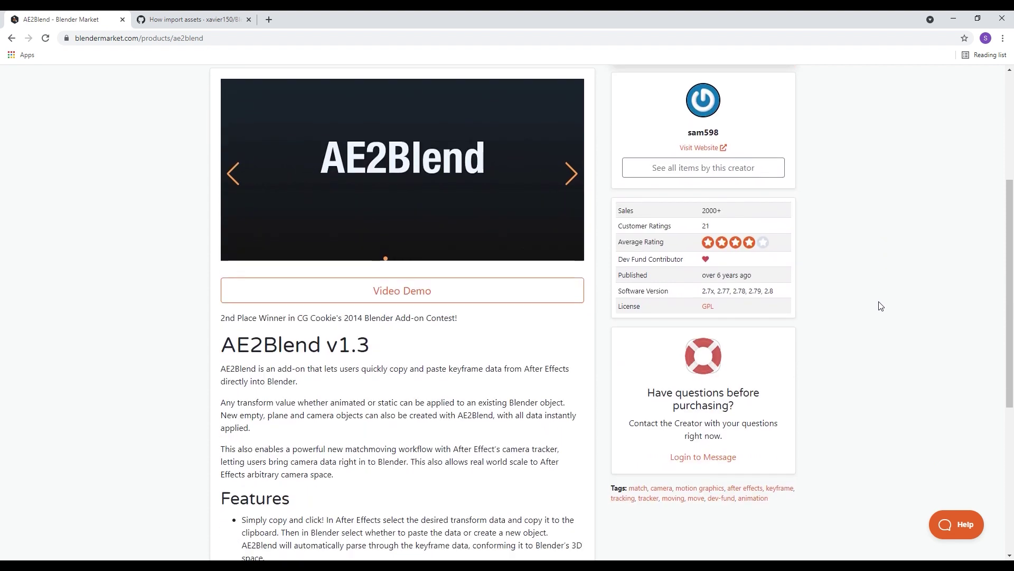
{"action": "scroll", "coordinate": [881, 306], "scroll_direction": "down", "scroll_amount": 1}
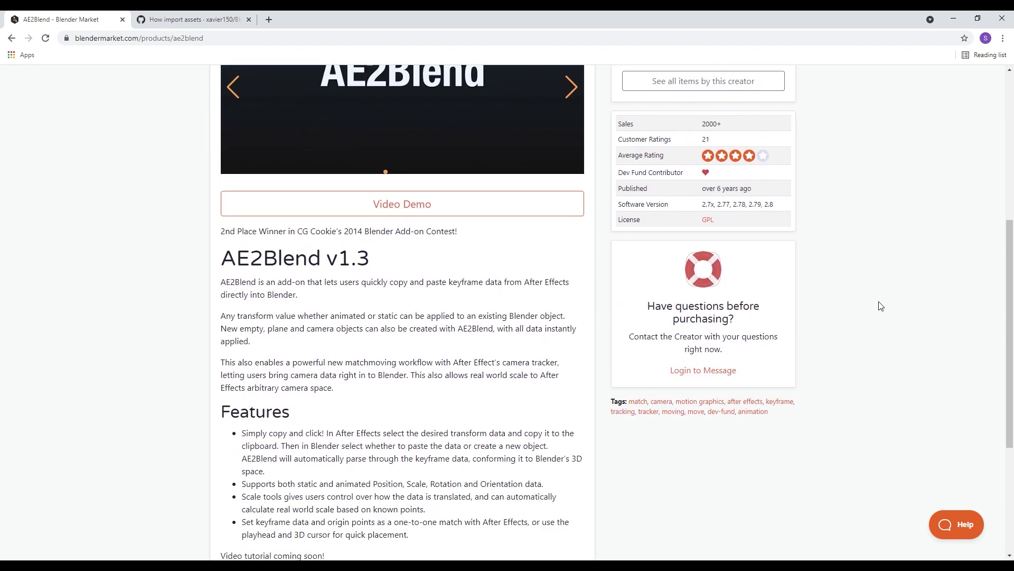
{"action": "scroll", "coordinate": [881, 306], "scroll_direction": "down", "scroll_amount": 4}
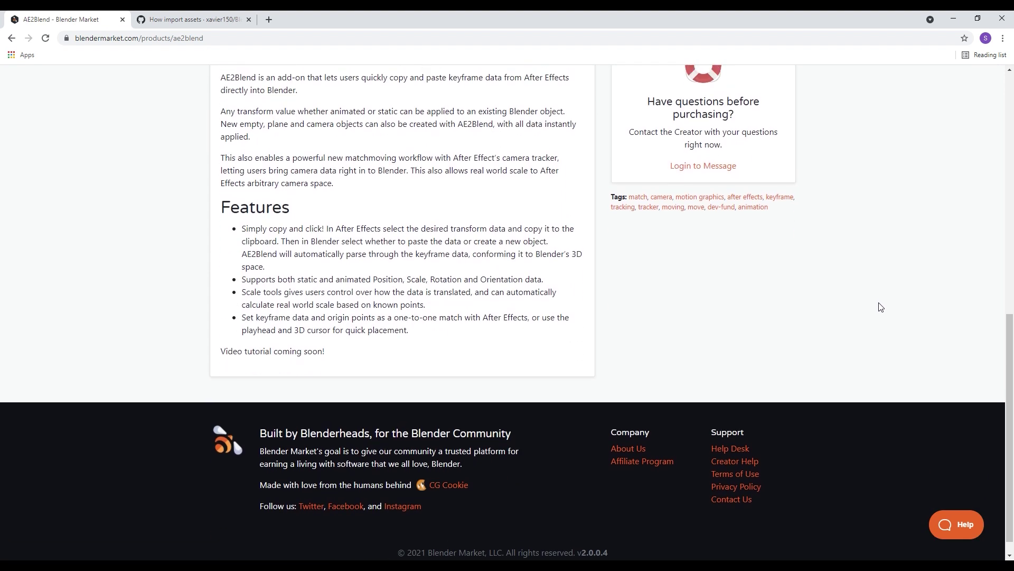
{"action": "scroll", "coordinate": [881, 306], "scroll_direction": "up", "scroll_amount": 10}
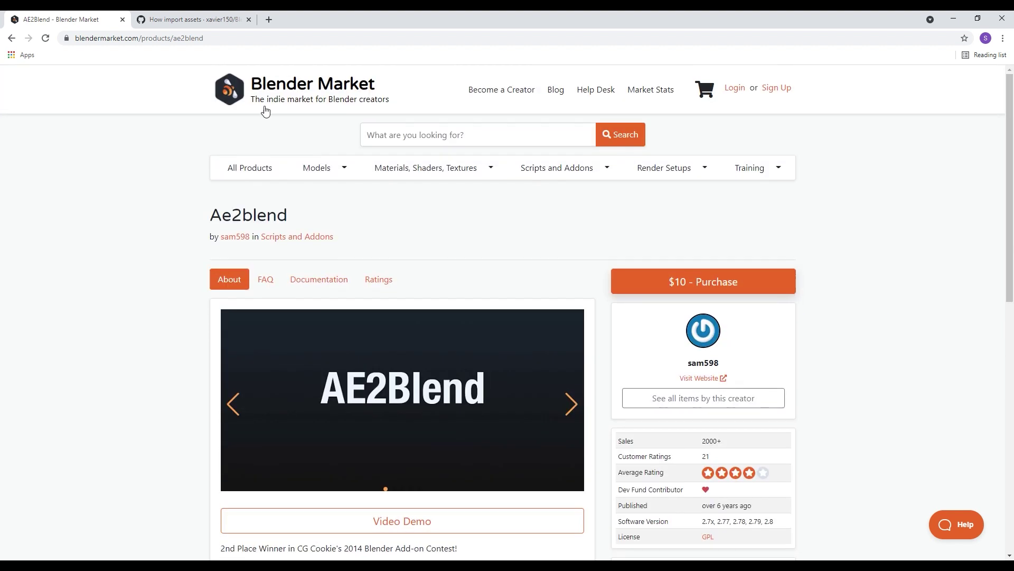
{"action": "left_click", "coordinate": [197, 23]}
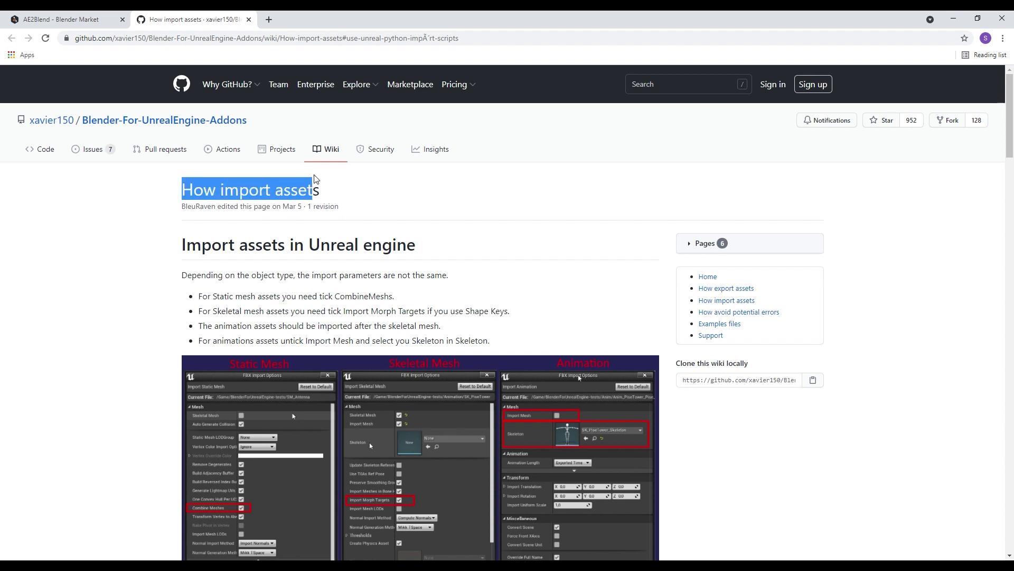
- Read down the 'How import assets' wiki to the Unreal python import and camera sequencer steps
{"action": "left_click", "coordinate": [252, 215]}
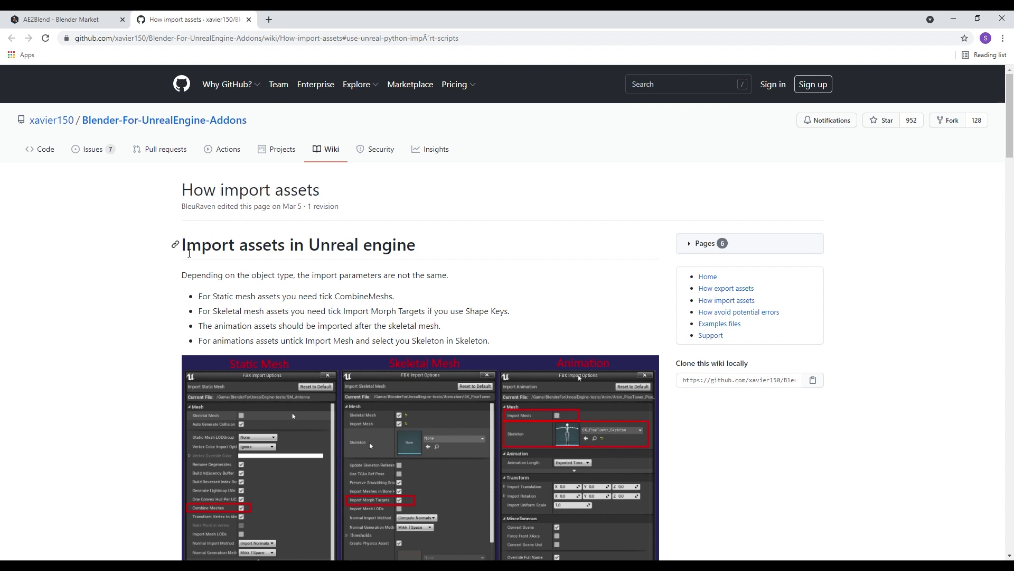
{"action": "left_click_drag", "start_coordinate": [189, 253], "coordinate": [398, 248]}
{"action": "left_click", "coordinate": [398, 248]}
{"action": "scroll", "coordinate": [384, 234], "scroll_direction": "down", "scroll_amount": 3}
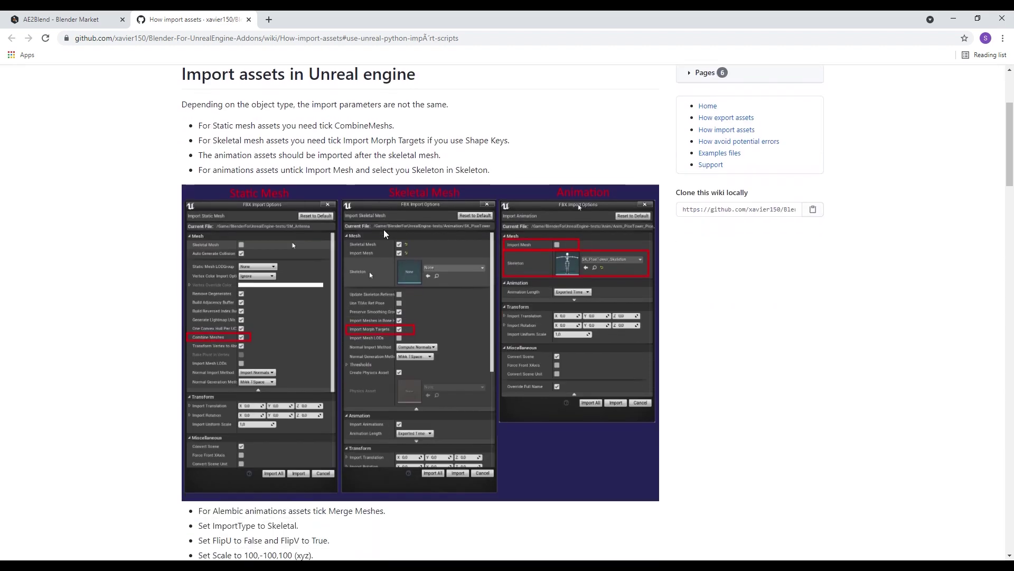
{"action": "scroll", "coordinate": [385, 234], "scroll_direction": "down", "scroll_amount": 15}
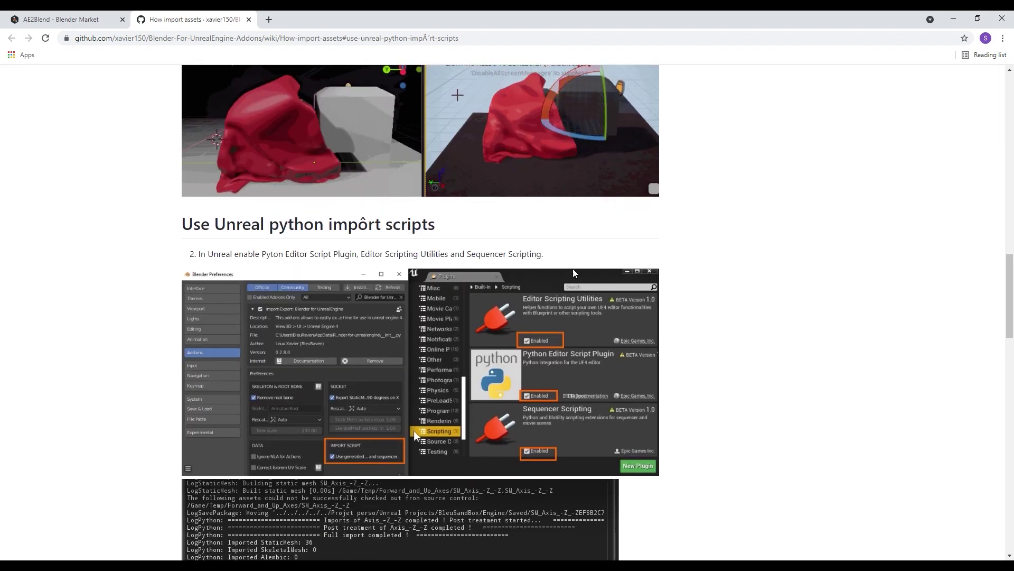
{"action": "scroll", "coordinate": [630, 271], "scroll_direction": "down", "scroll_amount": 15}
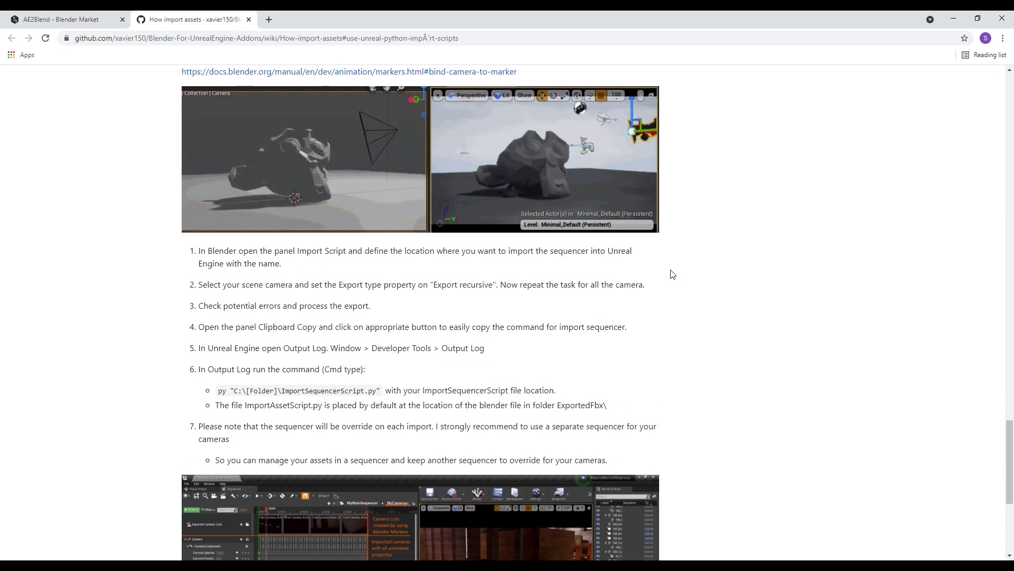
{"action": "scroll", "coordinate": [672, 274], "scroll_direction": "down", "scroll_amount": 6}
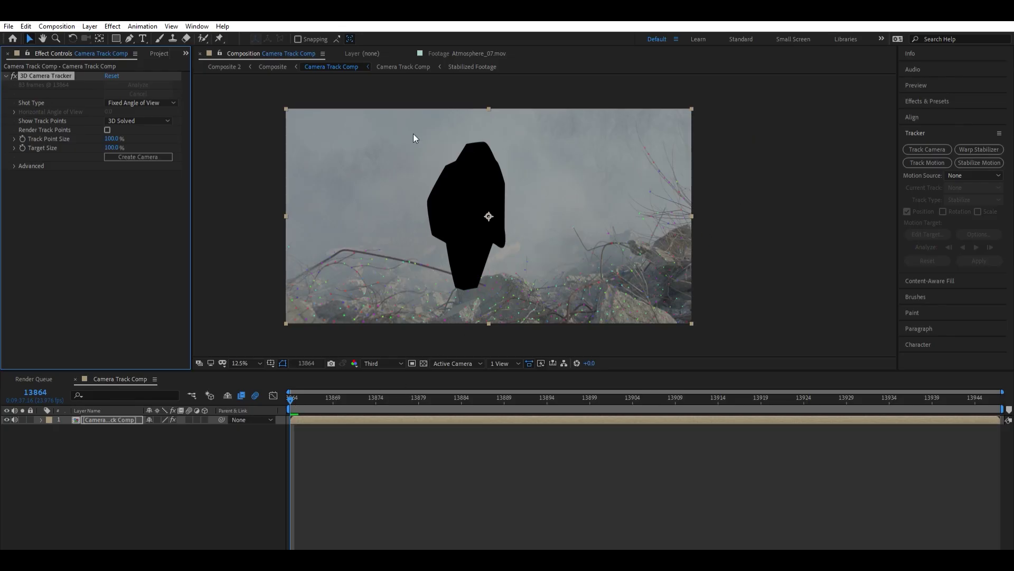
- At 25% zoom and frame 13913, pick a track target on the rocks below the figure
{"action": "key", "text": "period"}
{"action": "left_click_drag", "start_coordinate": [756, 292], "coordinate": [661, 220]}
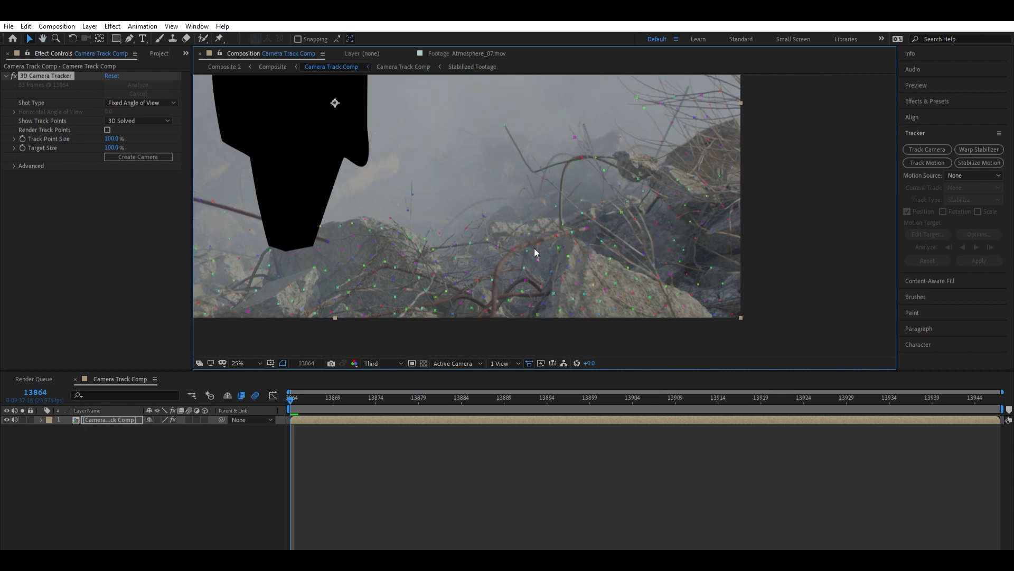
{"action": "left_click_drag", "start_coordinate": [472, 222], "coordinate": [718, 233]}
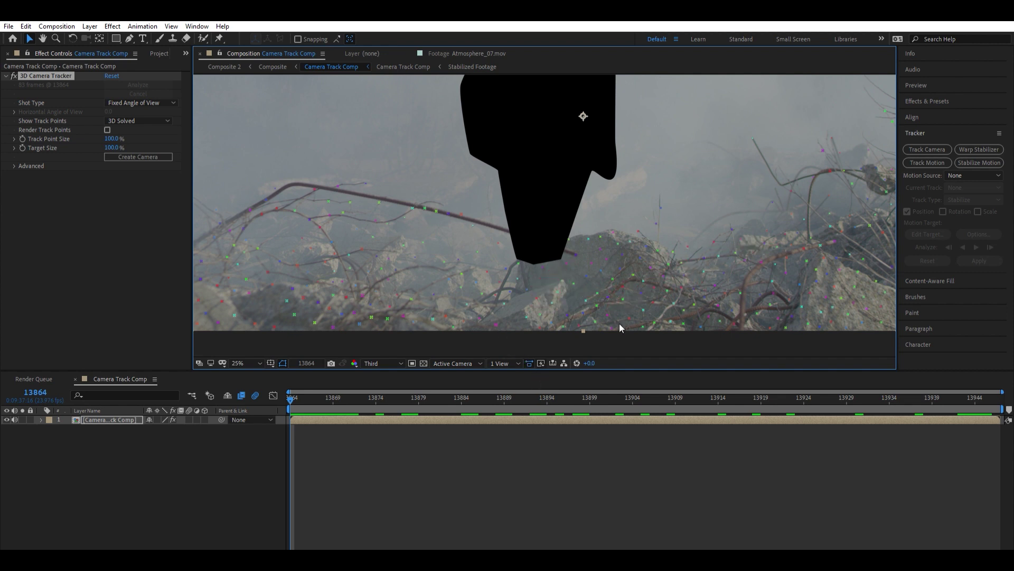
{"action": "key", "text": "space"}
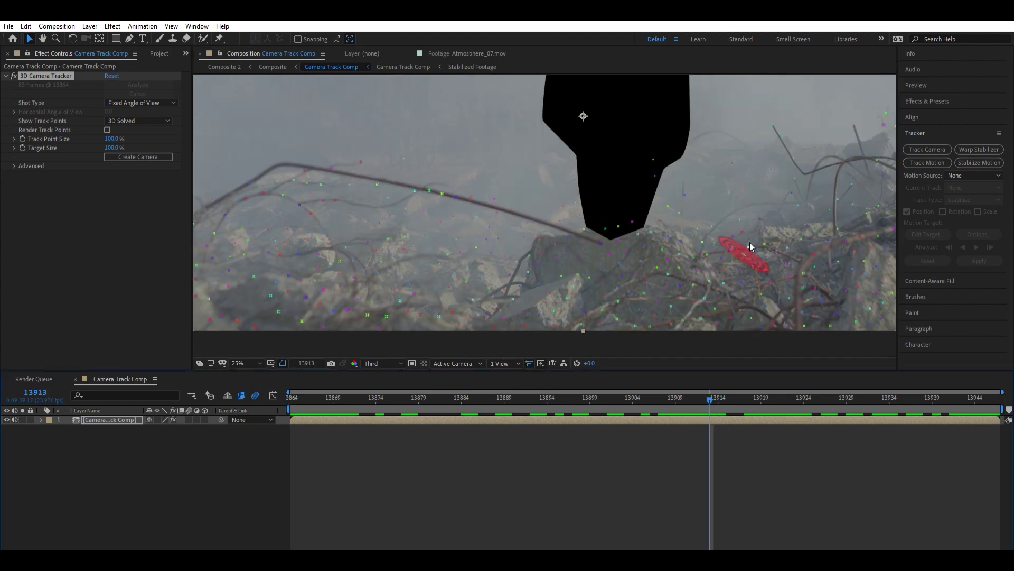
{"action": "left_click", "coordinate": [687, 246]}
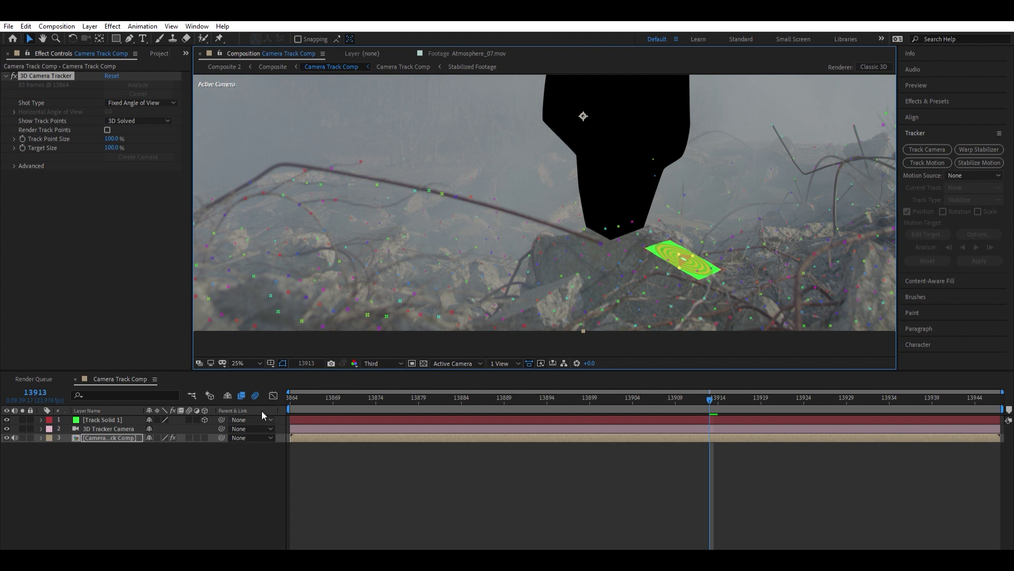
- Select the new 3D Tracker Camera and preview the green Track Solid 1 on the rubble
{"action": "left_click", "coordinate": [126, 428]}
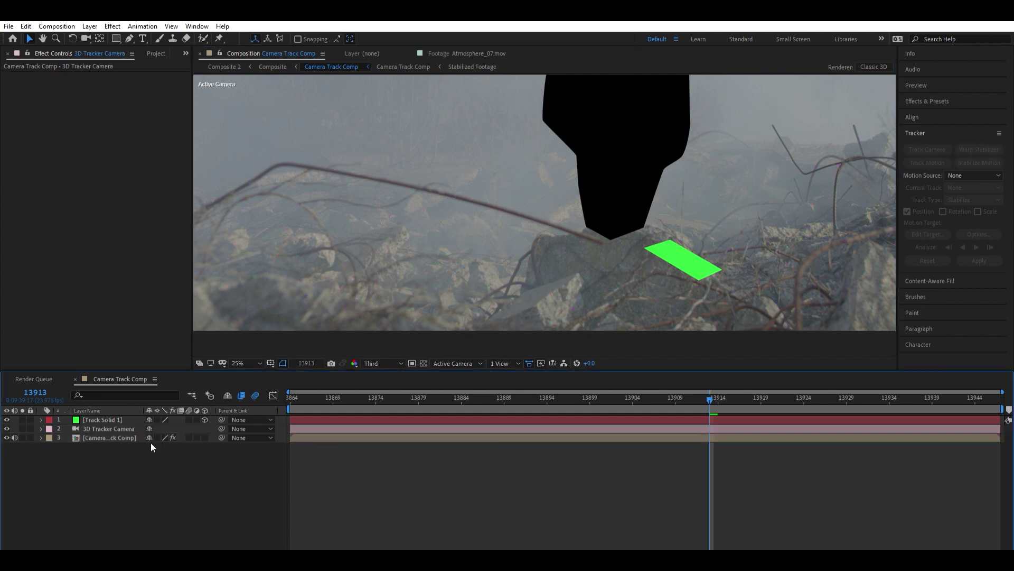
{"action": "scroll", "coordinate": [632, 172], "scroll_direction": "down", "scroll_amount": 5}
{"action": "scroll", "coordinate": [616, 154], "scroll_direction": "up", "scroll_amount": 5}
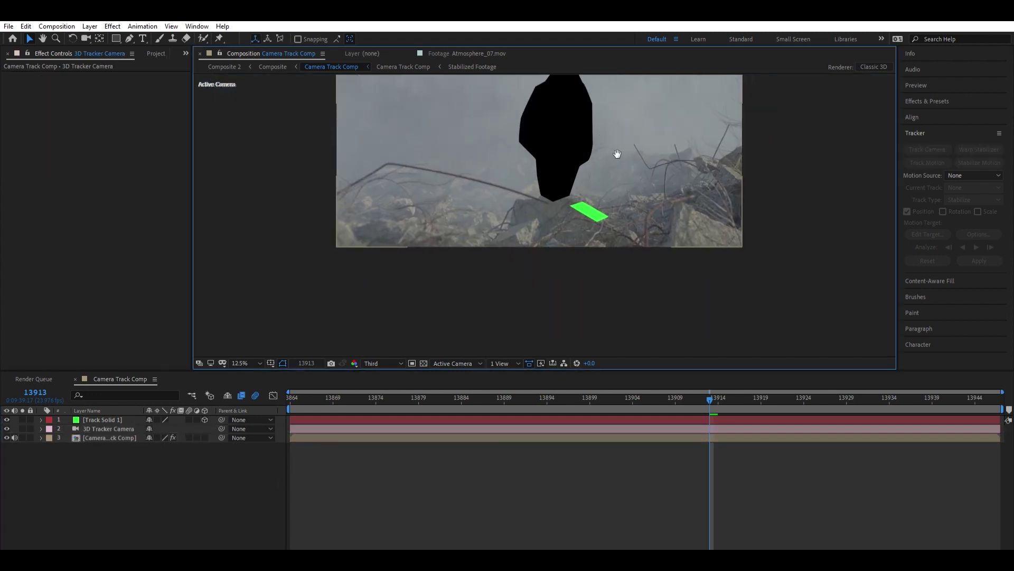
{"action": "middle_click_drag", "start_coordinate": [596, 183], "coordinate": [601, 200]}
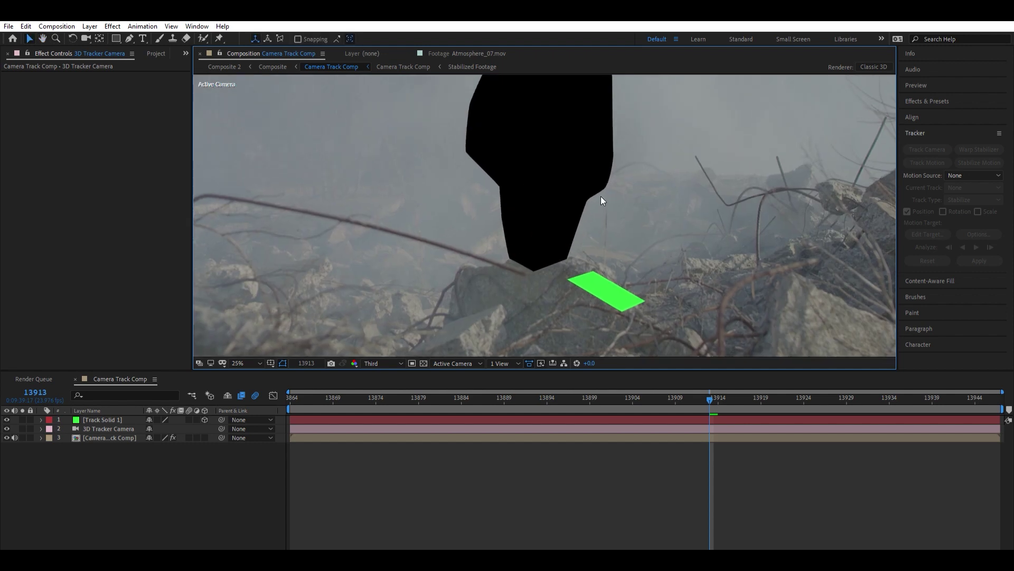
{"action": "key", "text": "space"}
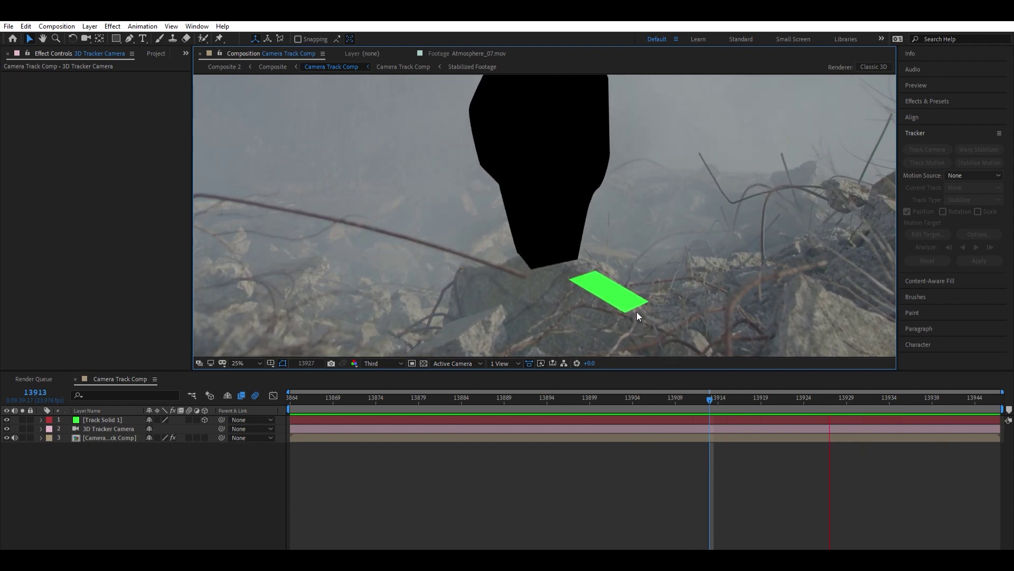
- Stop the preview and move the playhead to frame 13946
{"action": "left_click", "coordinate": [442, 108]}
{"action": "scroll", "coordinate": [577, 125], "scroll_direction": "down", "scroll_amount": 2}
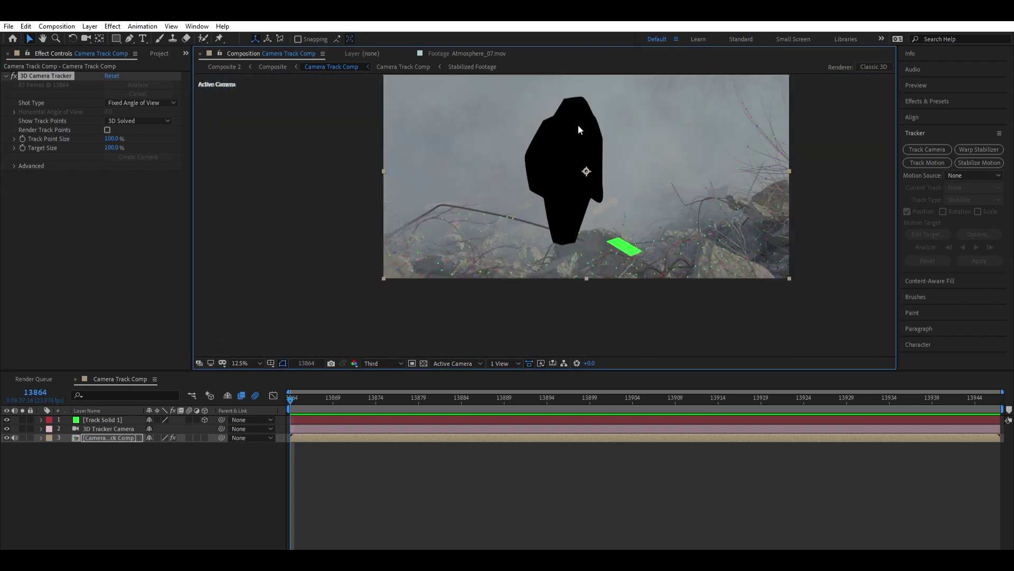
{"action": "scroll", "coordinate": [448, 151], "scroll_direction": "up", "scroll_amount": 1}
{"action": "scroll", "coordinate": [439, 160], "scroll_direction": "down", "scroll_amount": 1}
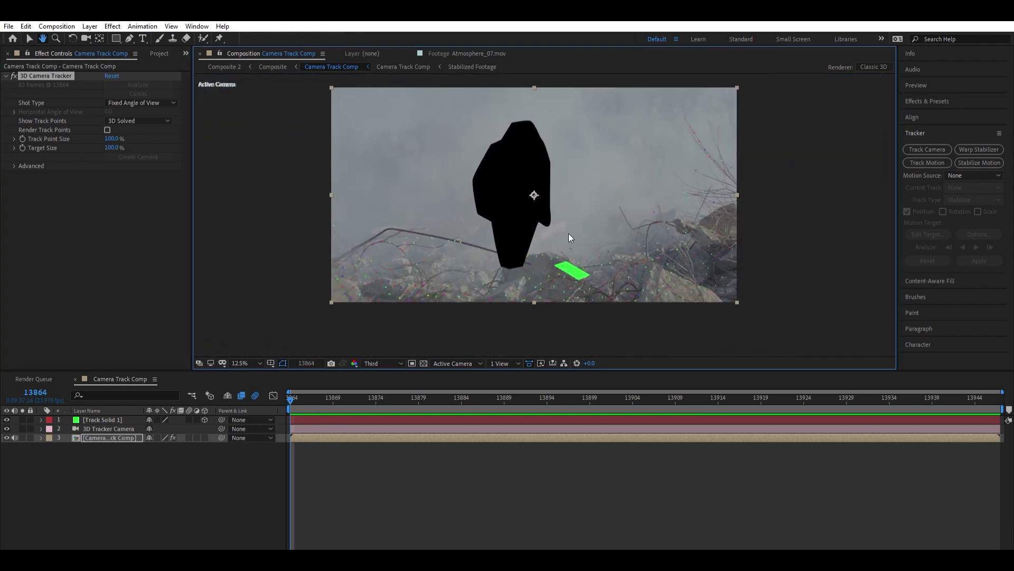
{"action": "left_click_drag", "start_coordinate": [848, 397], "coordinate": [992, 397]}
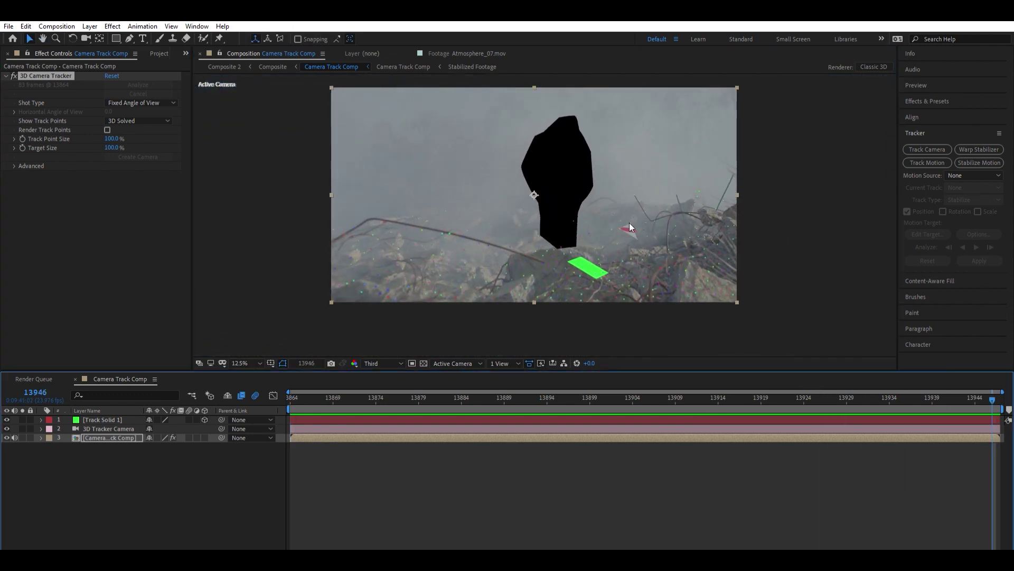
- Create a second, blue track solid on the ground left of the figure and check it from 13915
{"action": "scroll", "coordinate": [629, 223], "scroll_direction": "up", "scroll_amount": 2}
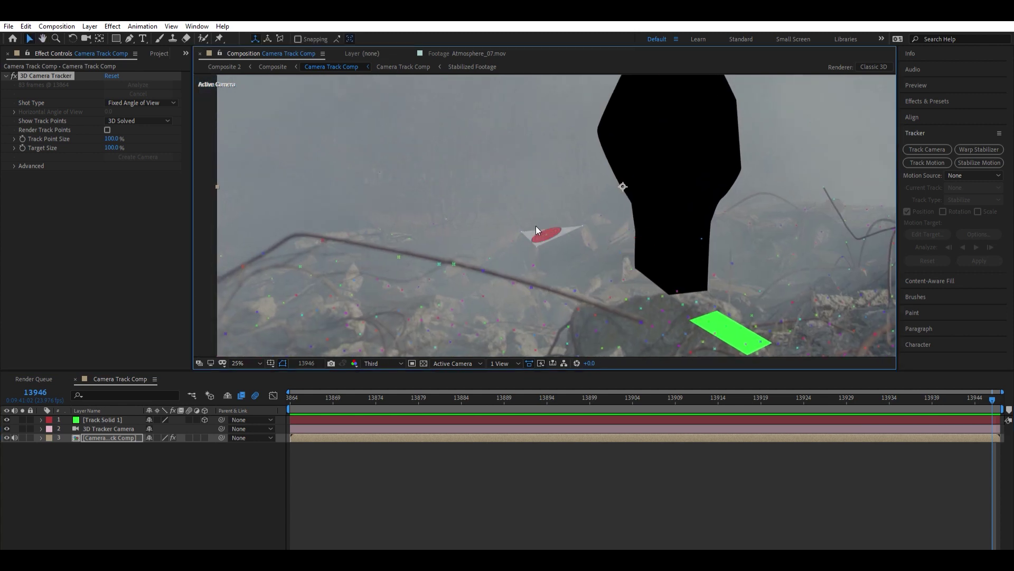
{"action": "left_click", "coordinate": [542, 226]}
{"action": "key", "text": "ctrl+d"}
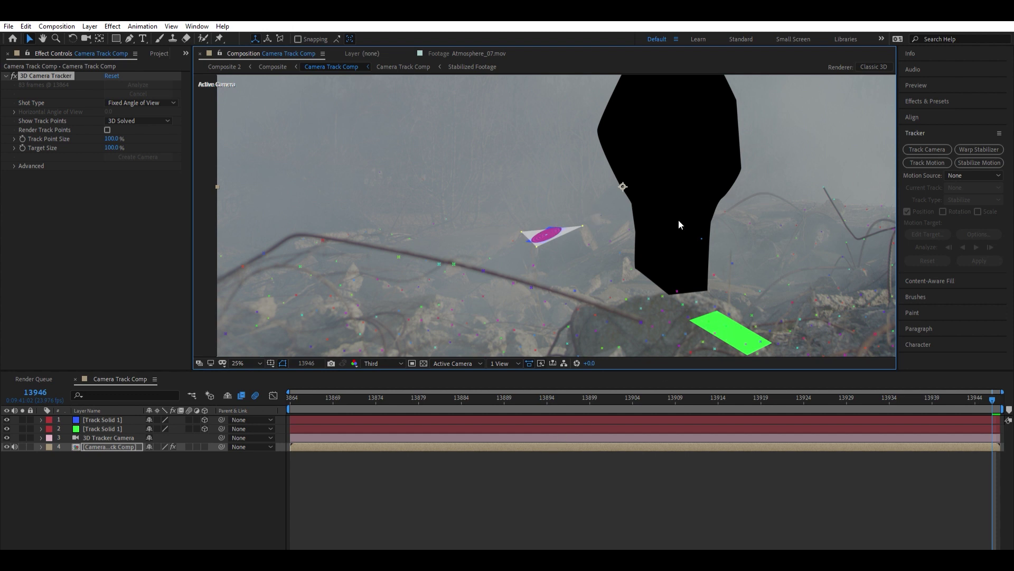
{"action": "scroll", "coordinate": [518, 185], "scroll_direction": "down", "scroll_amount": 1}
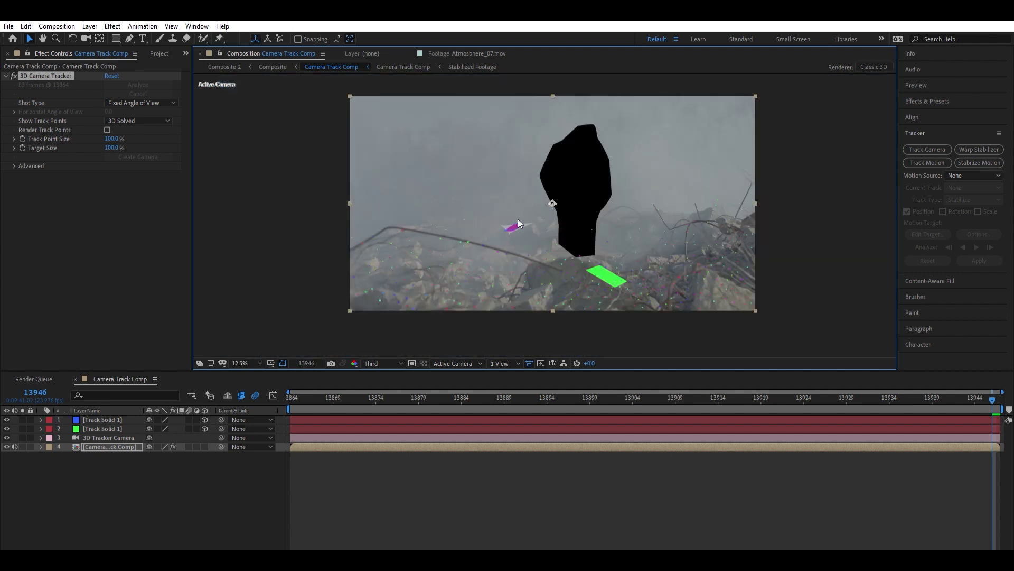
{"action": "scroll", "coordinate": [518, 219], "scroll_direction": "up", "scroll_amount": 2}
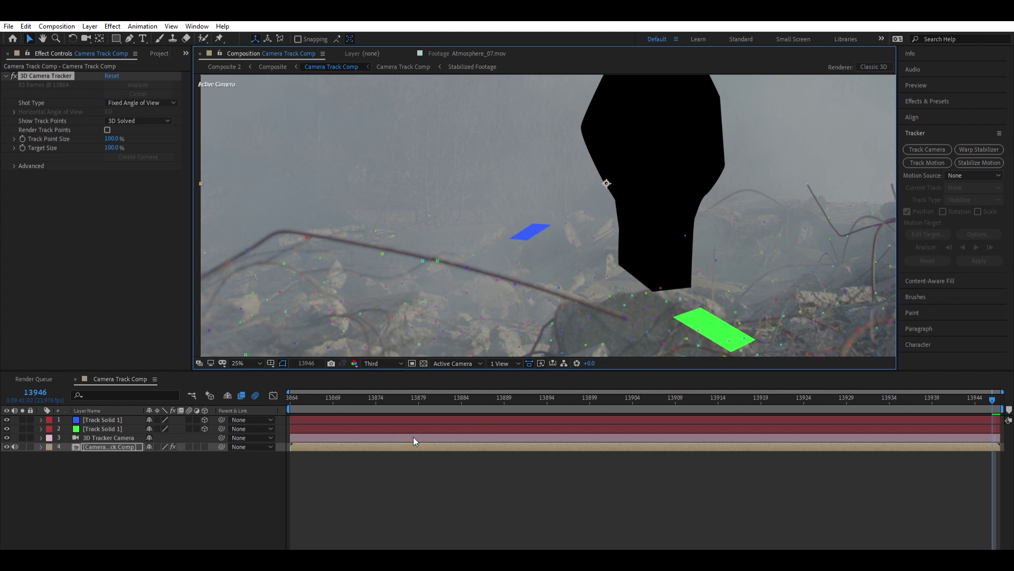
{"action": "key", "text": "space"}
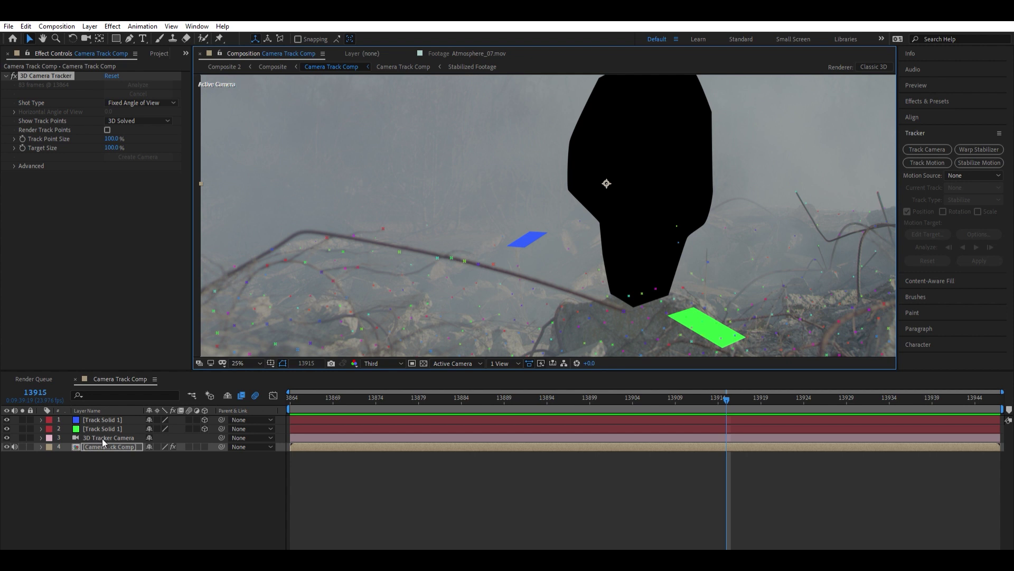
- Set the Footage layer's Mask 1 mode to None inside the precomp and preview the tracked comp
{"action": "double_click", "coordinate": [103, 445]}
{"action": "left_click", "coordinate": [94, 418]}
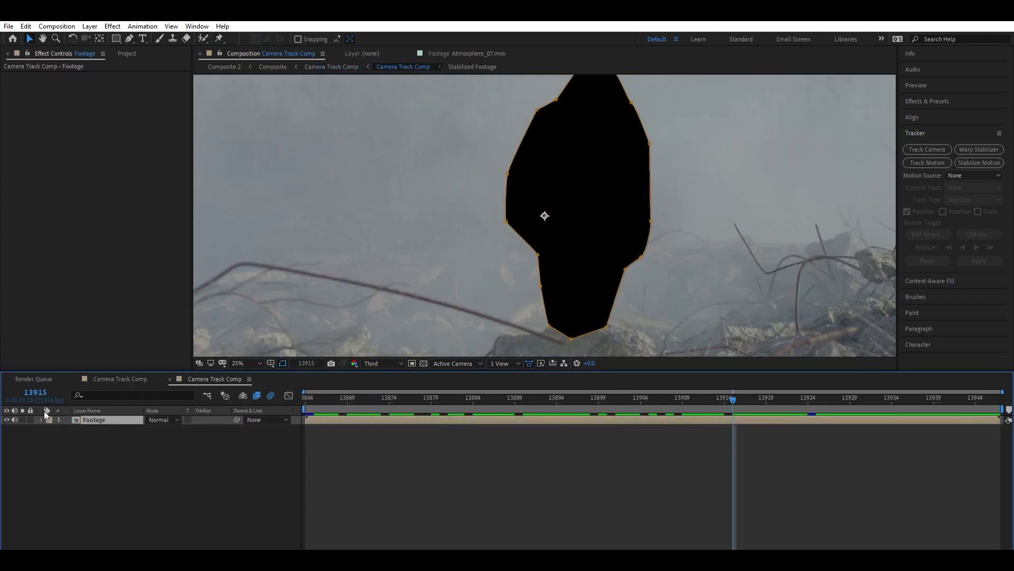
{"action": "key", "text": "m"}
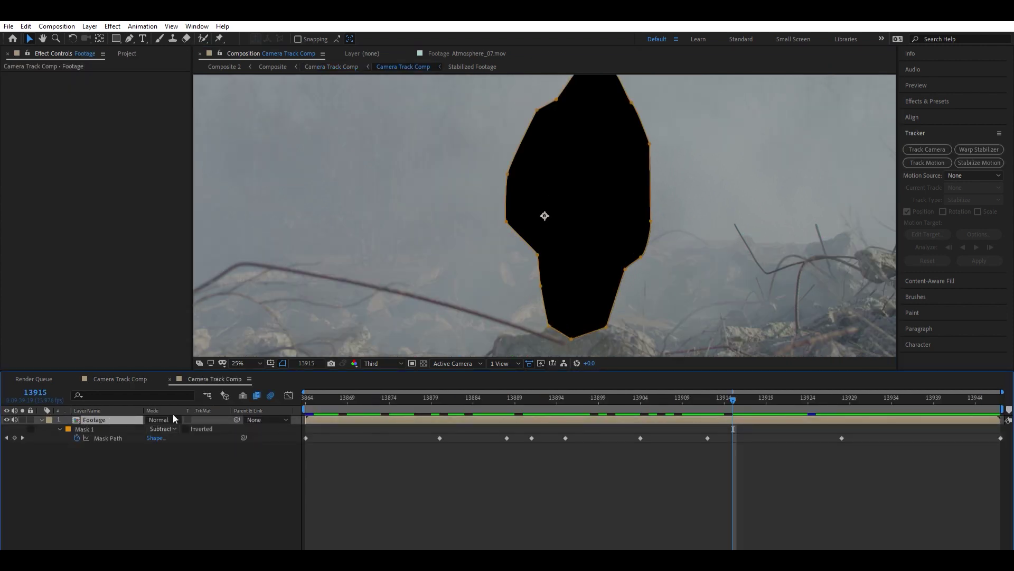
{"action": "left_click", "coordinate": [173, 428]}
{"action": "left_click", "coordinate": [224, 461]}
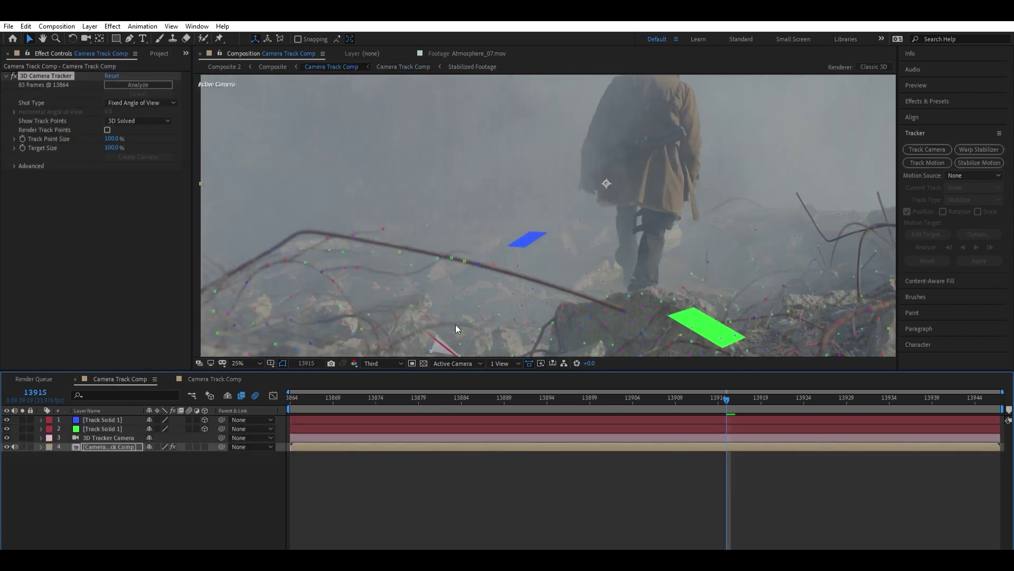
{"action": "scroll", "coordinate": [561, 249], "scroll_direction": "down", "scroll_amount": 2}
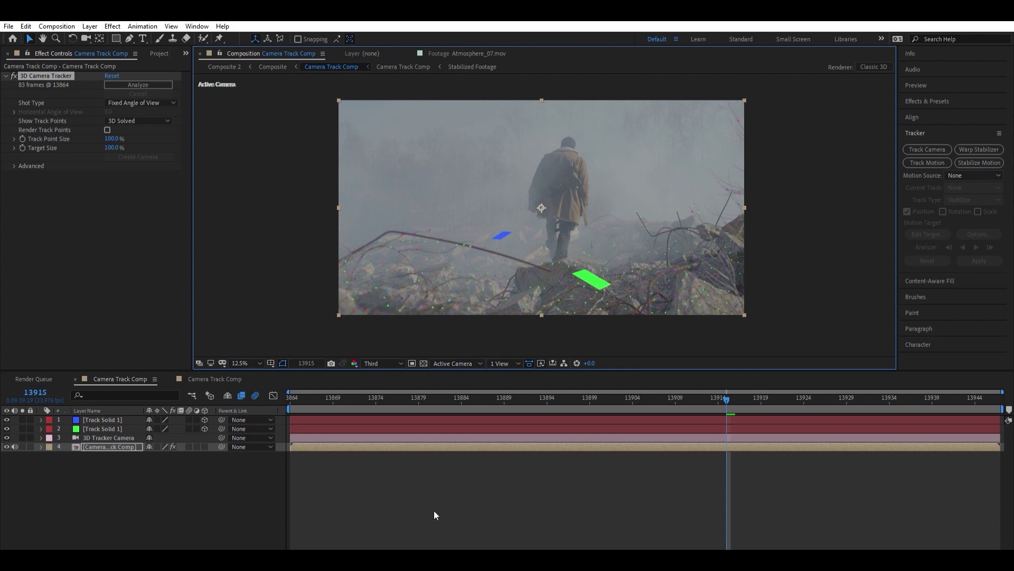
{"action": "left_click", "coordinate": [480, 475]}
{"action": "key", "text": "space"}
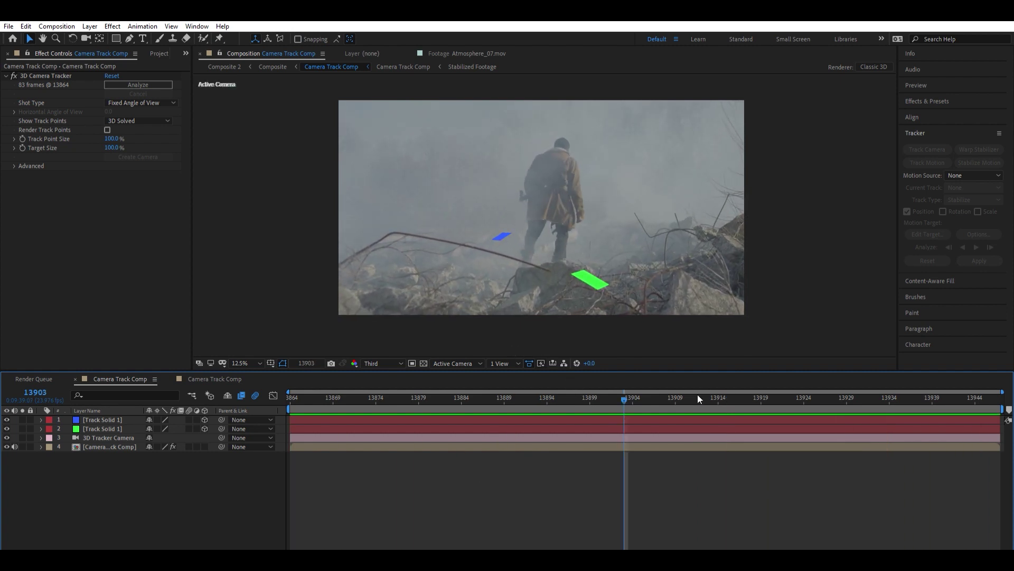
{"action": "key", "text": "space"}
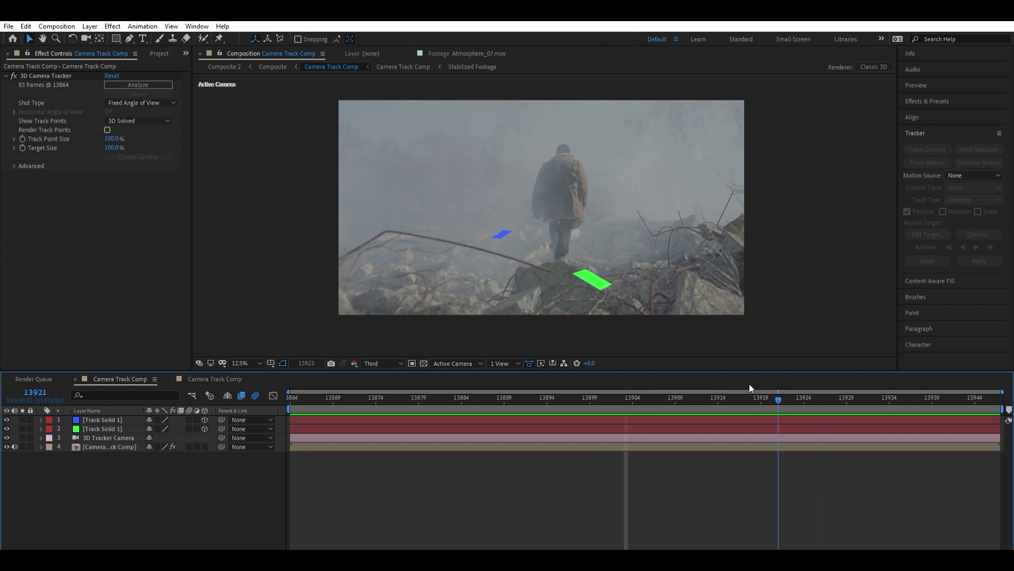
- Return to frame 13864 and select the 3D Tracker Camera's Position and Orientation keyframes
{"action": "left_click_drag", "start_coordinate": [750, 397], "coordinate": [290, 397]}
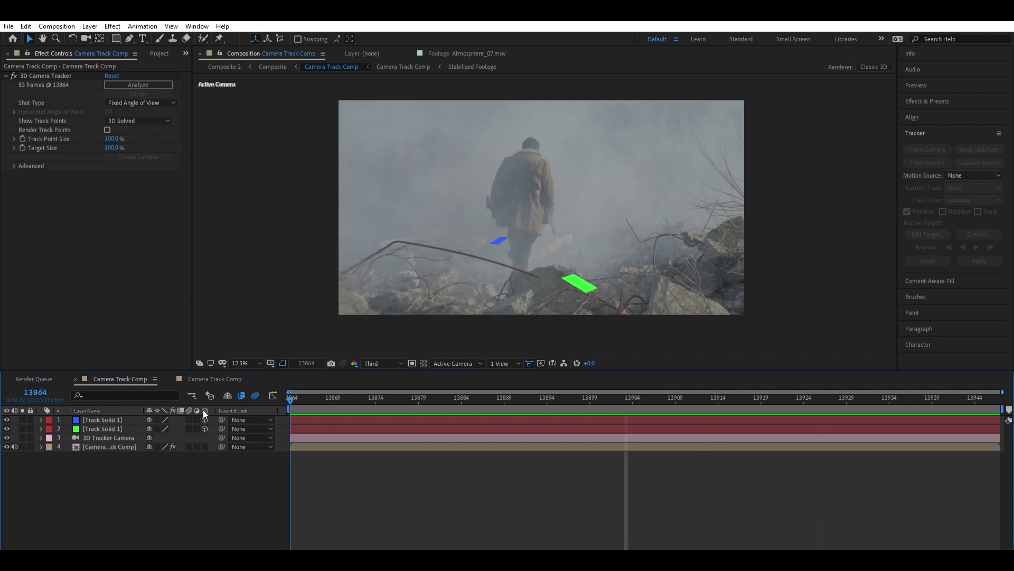
{"action": "left_click", "coordinate": [41, 437]}
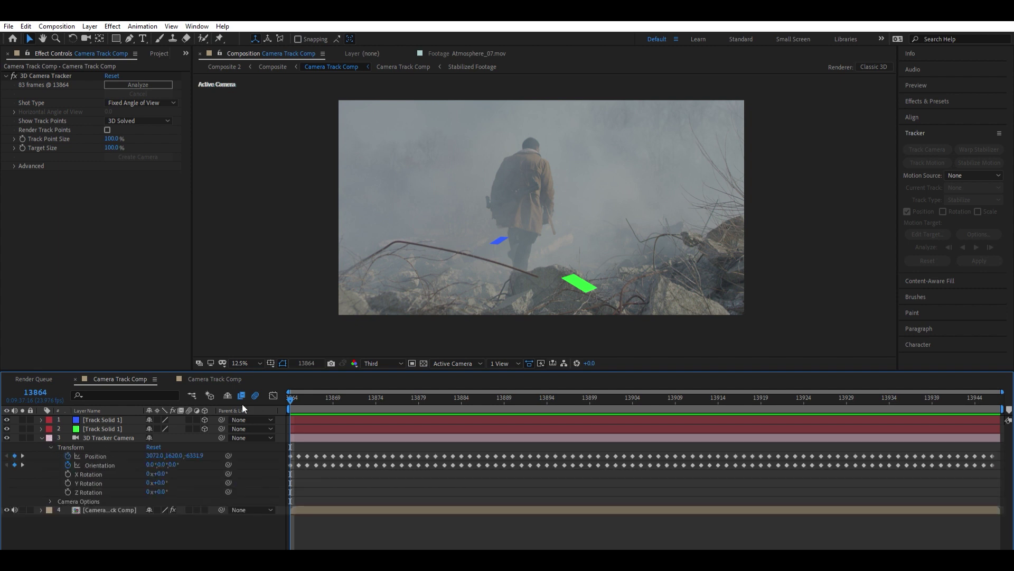
{"action": "left_click", "coordinate": [86, 438]}
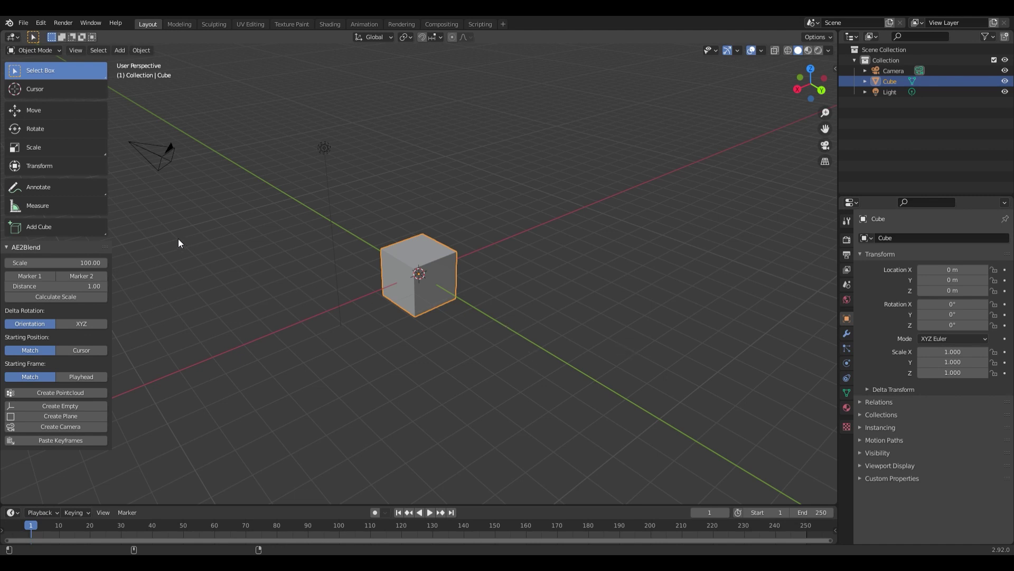
{"action": "left_click", "coordinate": [40, 24]}
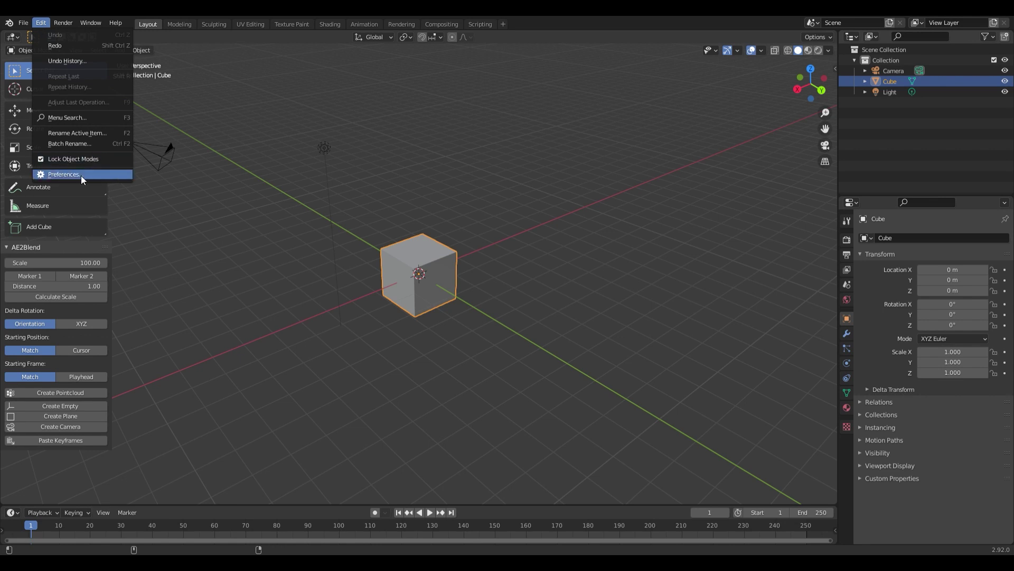
{"action": "key", "text": "Escape"}
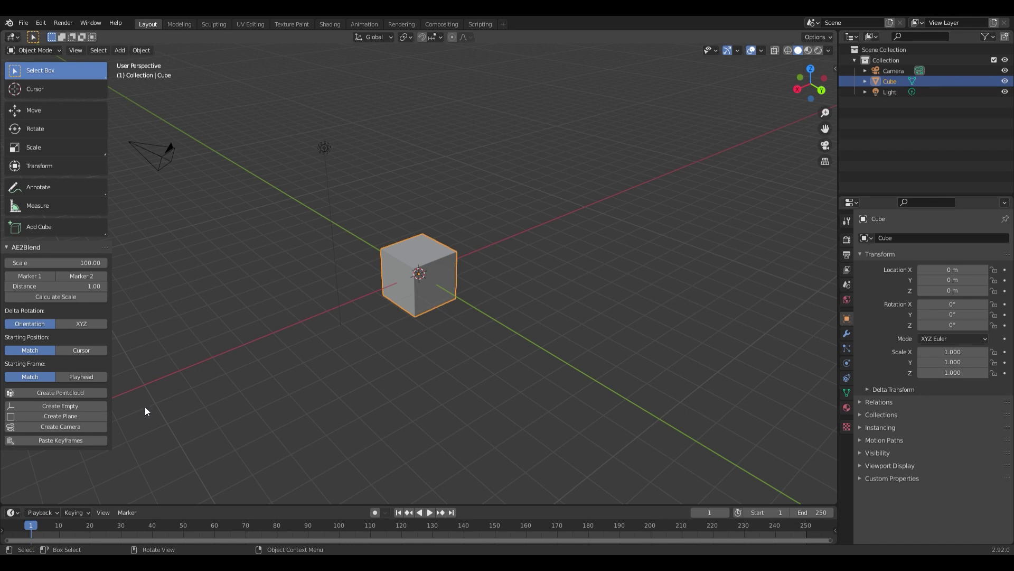
- Create the Camera_Transform camera via AE2Blend, select it, frame it and orbit around it
{"action": "left_click", "coordinate": [70, 426]}
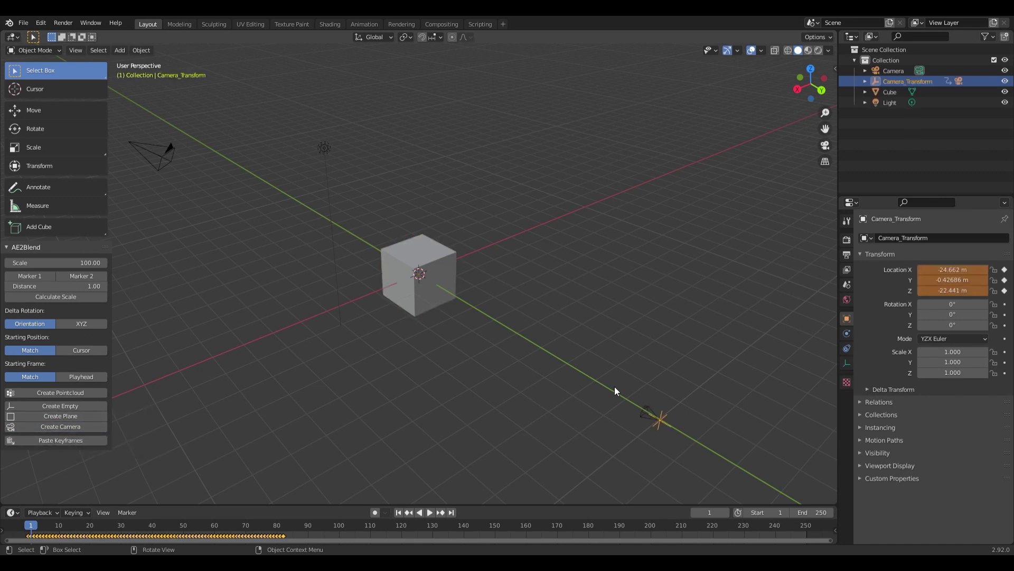
{"action": "left_click_drag", "start_coordinate": [695, 389], "coordinate": [596, 455]}
{"action": "key", "text": "KP_Decimal"}
{"action": "scroll", "coordinate": [525, 345], "scroll_direction": "down", "scroll_amount": 6}
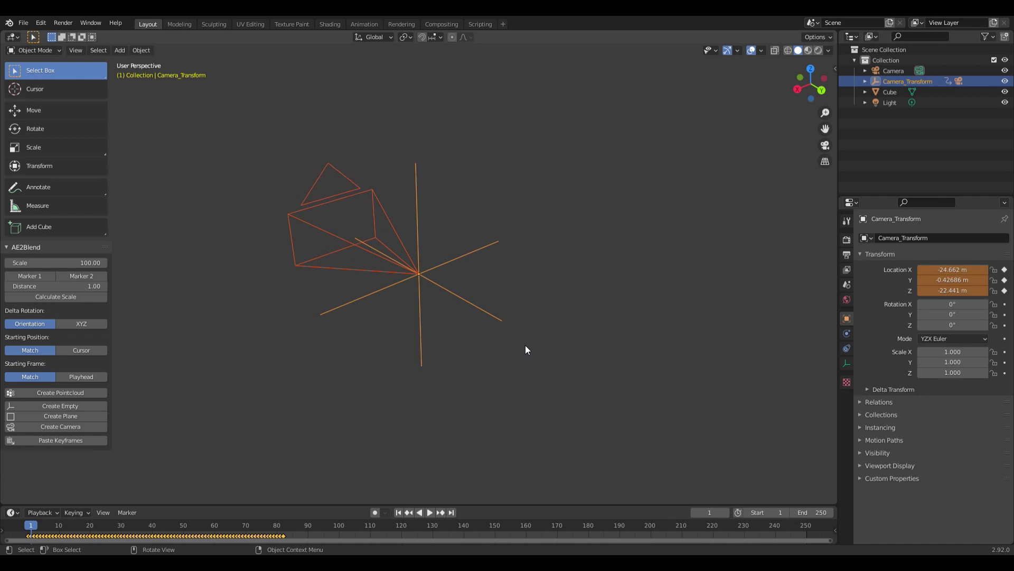
{"action": "scroll", "coordinate": [526, 341], "scroll_direction": "up", "scroll_amount": 1}
{"action": "middle_click_drag", "start_coordinate": [631, 308], "coordinate": [578, 272]}
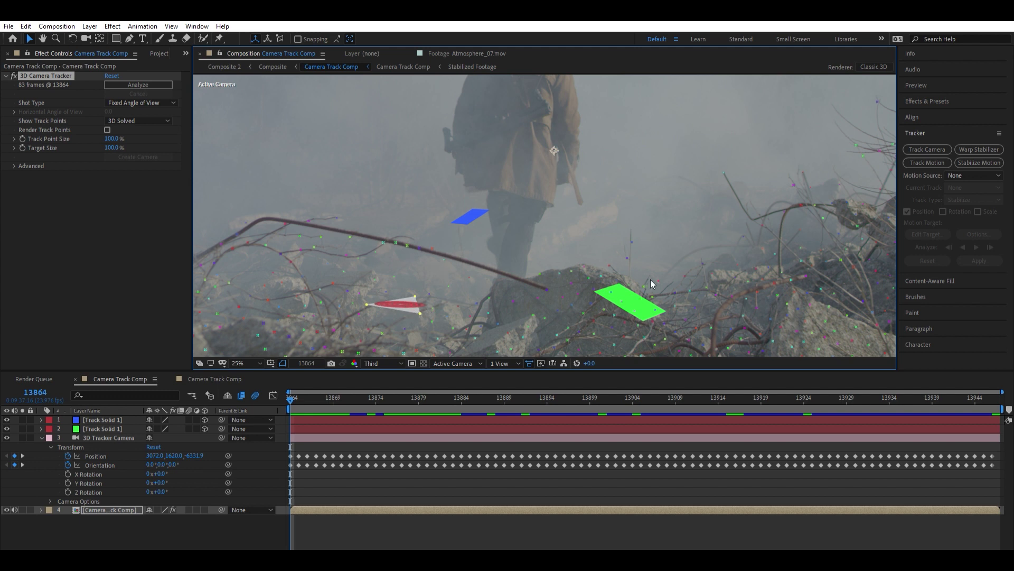
- Pan the view and scrub the shot to check the track solids, then select Track Solid 1 at 50% zoom
{"action": "left_click_drag", "start_coordinate": [650, 280], "coordinate": [676, 262]}
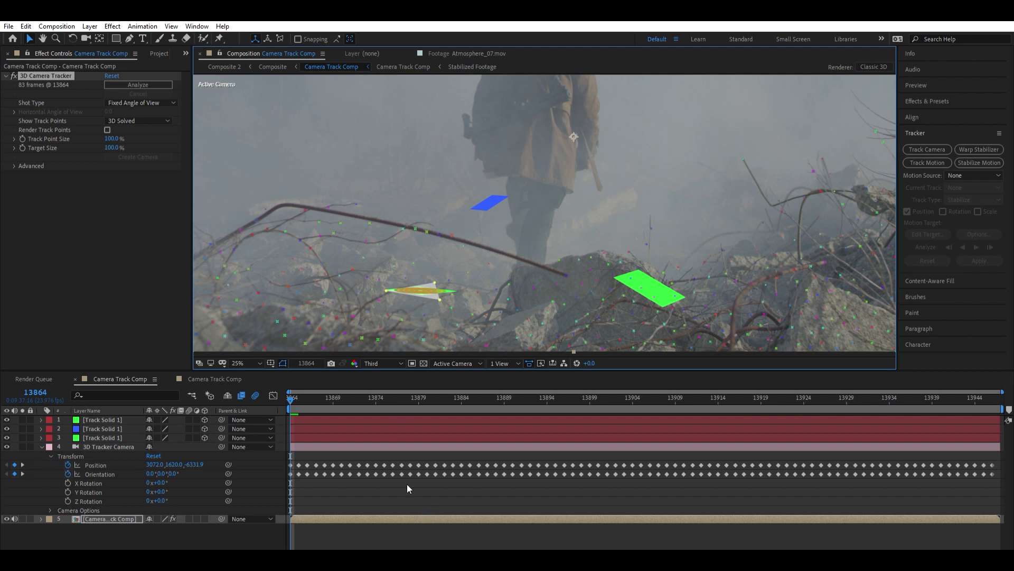
{"action": "left_click_drag", "start_coordinate": [318, 397], "coordinate": [256, 436]}
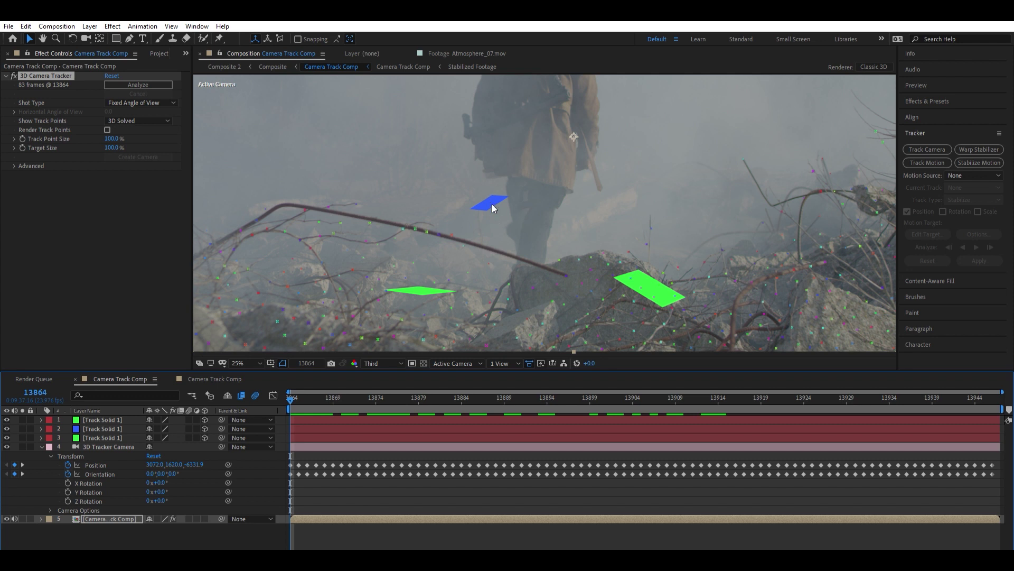
{"action": "left_click", "coordinate": [120, 418]}
{"action": "key", "text": "period"}
- Expand Track Solid 1's Transform and select its Position, Scale and Orientation for copying to Blender
{"action": "left_click", "coordinate": [41, 418]}
{"action": "left_click", "coordinate": [50, 426]}
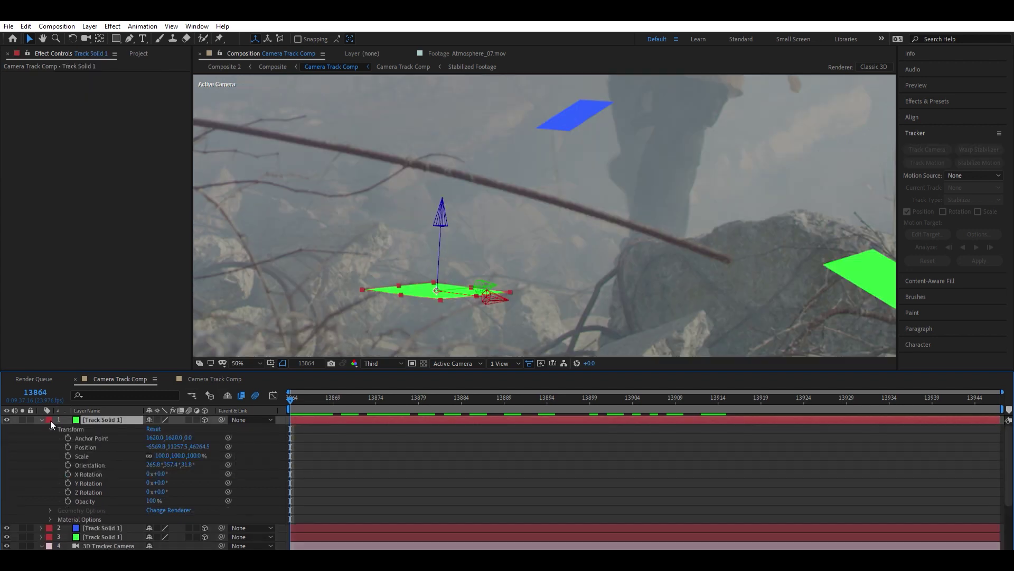
{"action": "left_click", "coordinate": [92, 442]}
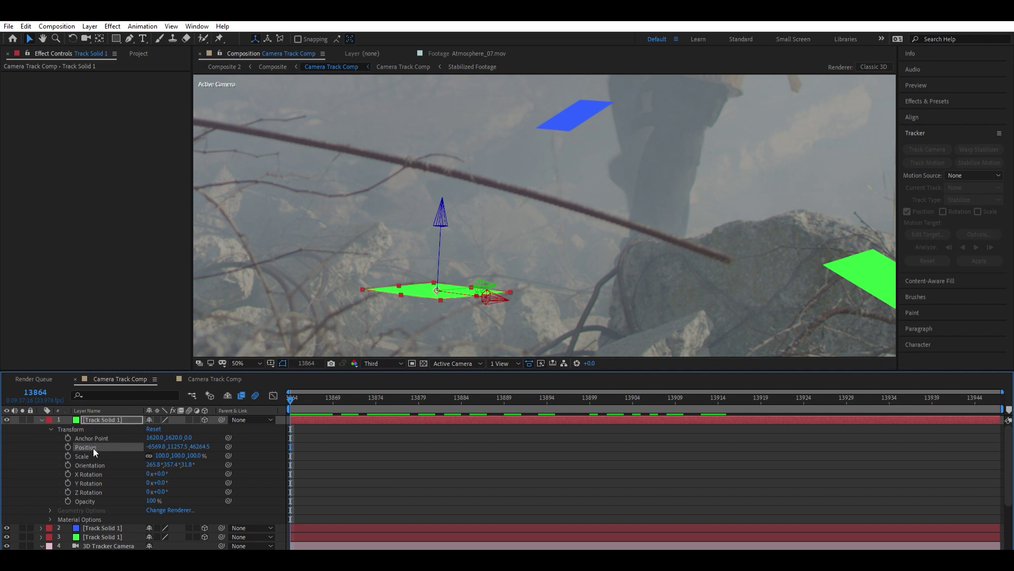
{"action": "left_click", "coordinate": [96, 454], "text": "shift"}
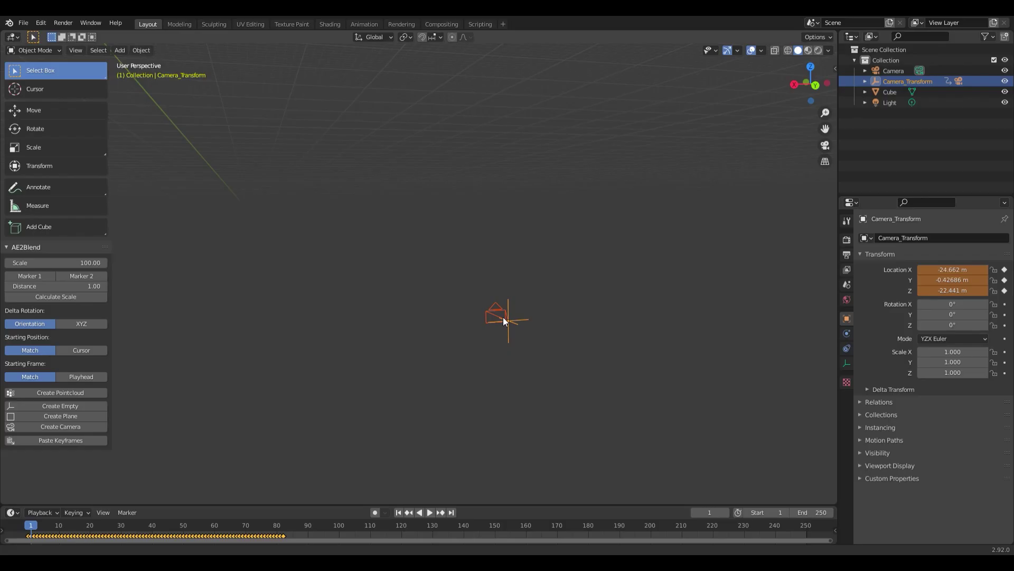
{"action": "middle_click_drag", "start_coordinate": [503, 317], "coordinate": [503, 345]}
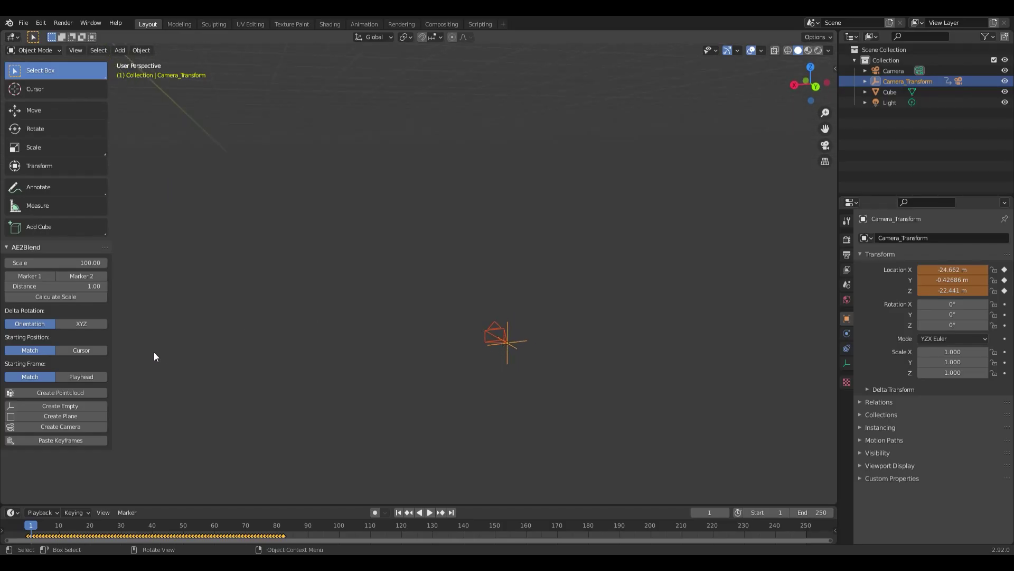
- Create Plane_Transform with AE2Blend and preview the tracked shot through the scene camera
{"action": "left_click", "coordinate": [69, 417]}
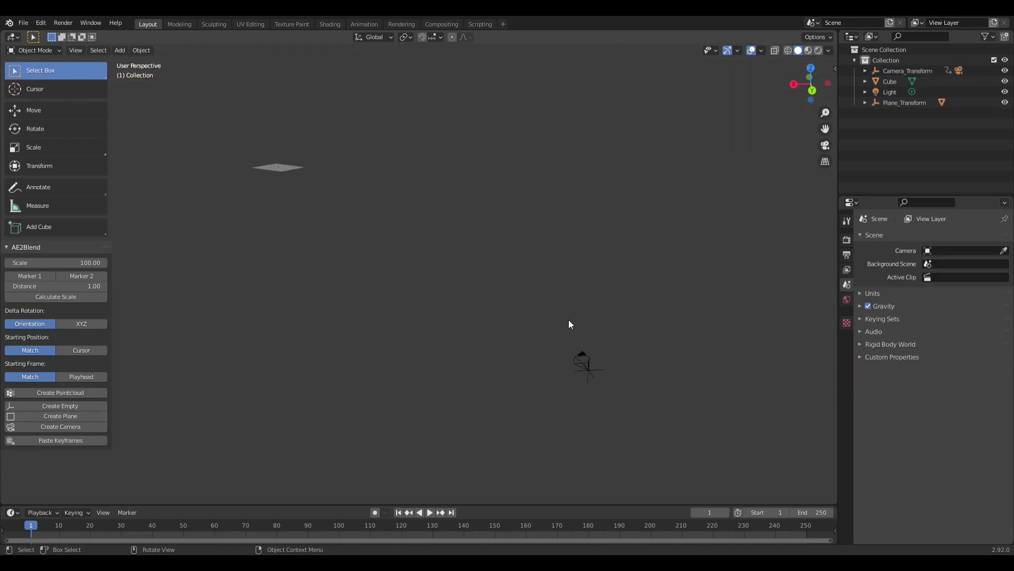
{"action": "key", "text": "KP_0"}
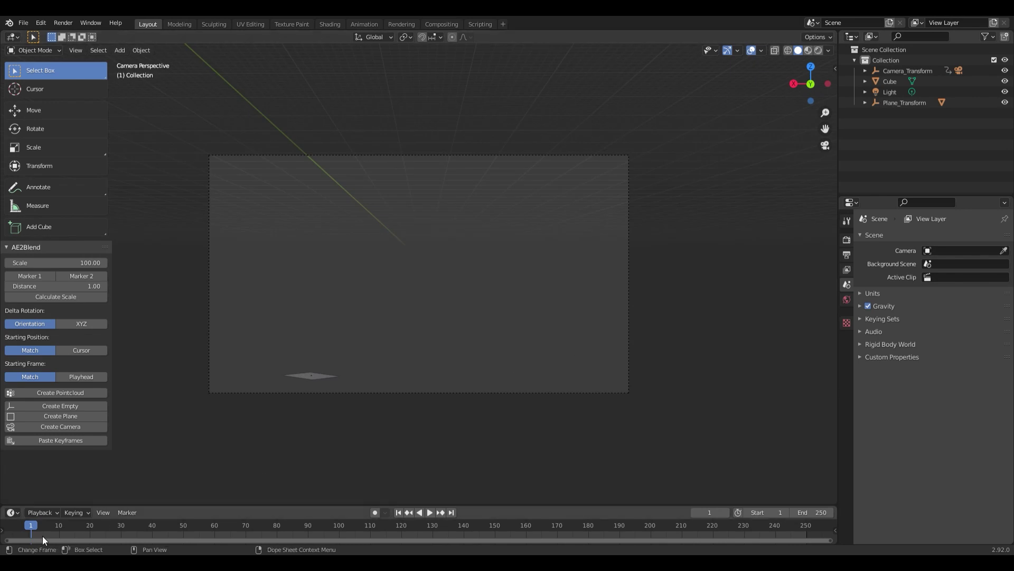
{"action": "mouse_move", "coordinate": [36, 528]}
{"action": "left_mouse_down"}
{"action": "mouse_move", "coordinate": [405, 539]}
{"action": "mouse_move", "coordinate": [43, 533]}
{"action": "left_mouse_up"}
{"action": "key", "text": "Escape"}
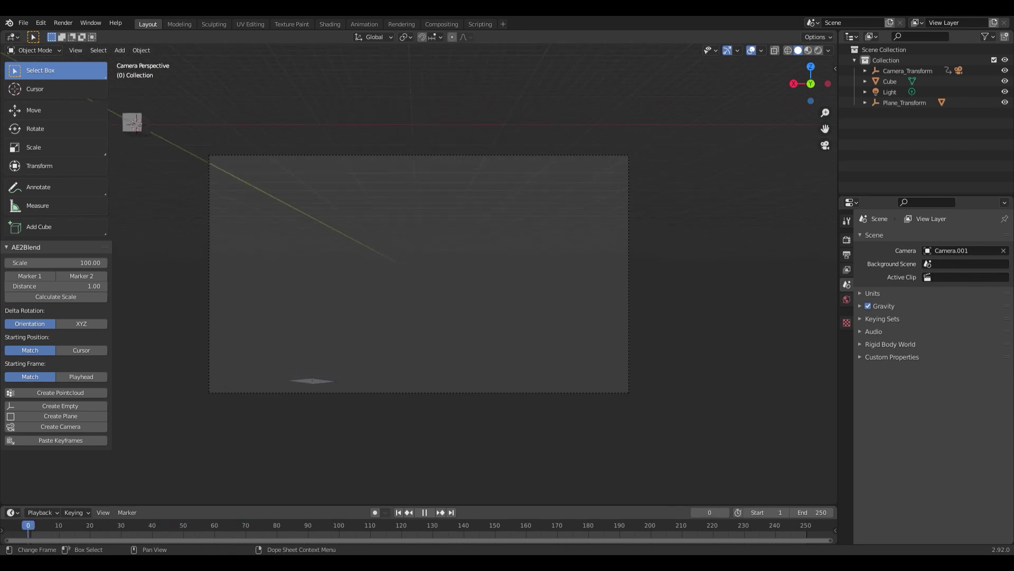
{"action": "left_click", "coordinate": [564, 392]}
- Set Camera.001's focal length to 37.1 mm and enable its Background Images
{"action": "left_click", "coordinate": [846, 363]}
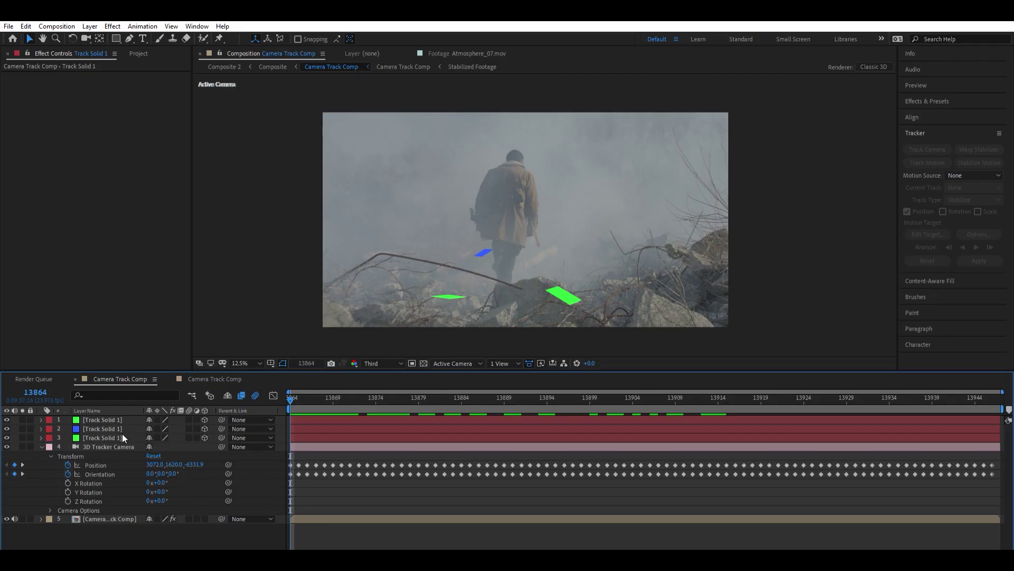
{"action": "key", "text": "ctrl+Down"}
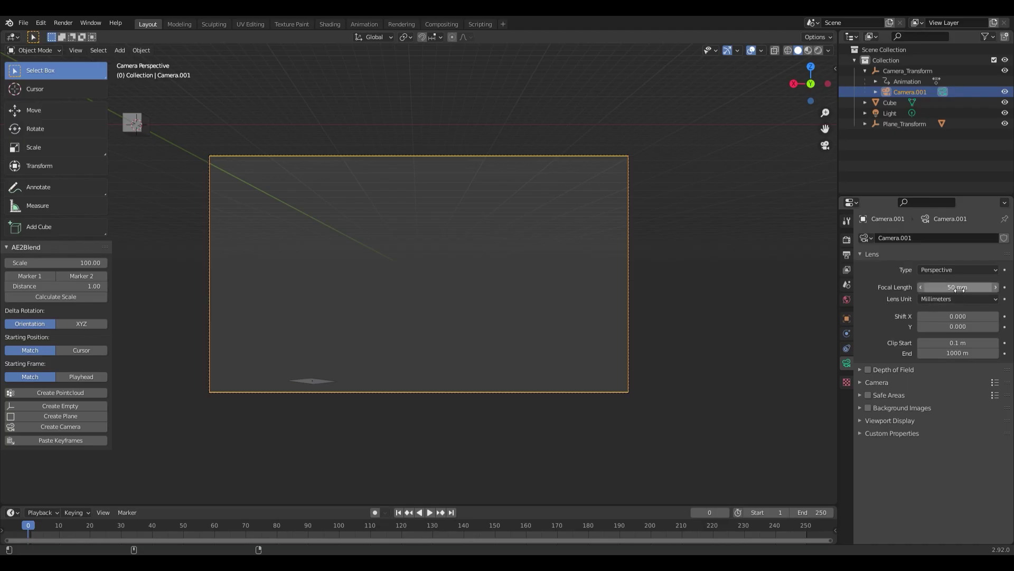
{"action": "left_click", "coordinate": [959, 288]}
{"action": "type", "text": "37.1"}
{"action": "key", "text": "Return"}
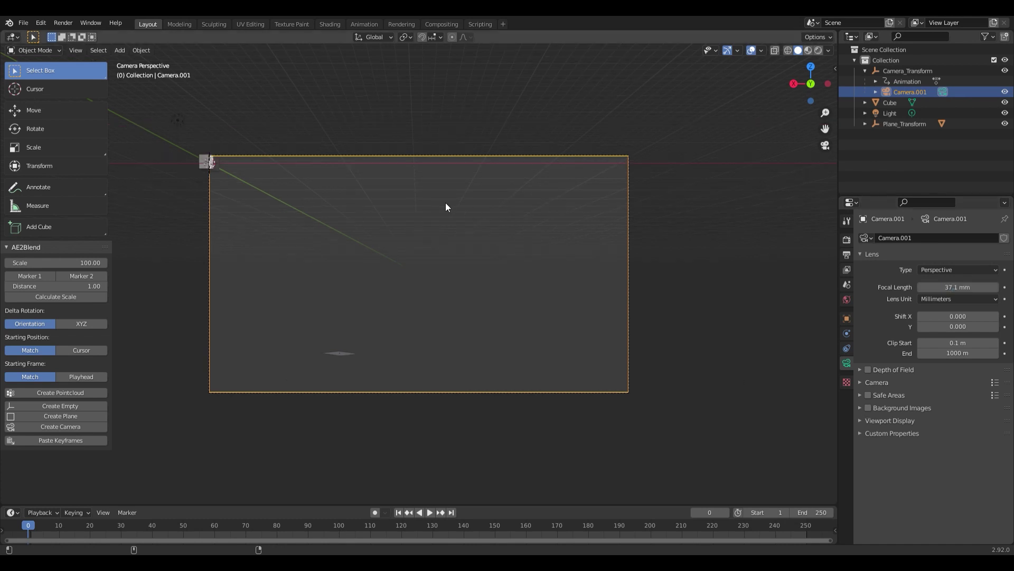
{"action": "left_click", "coordinate": [859, 408]}
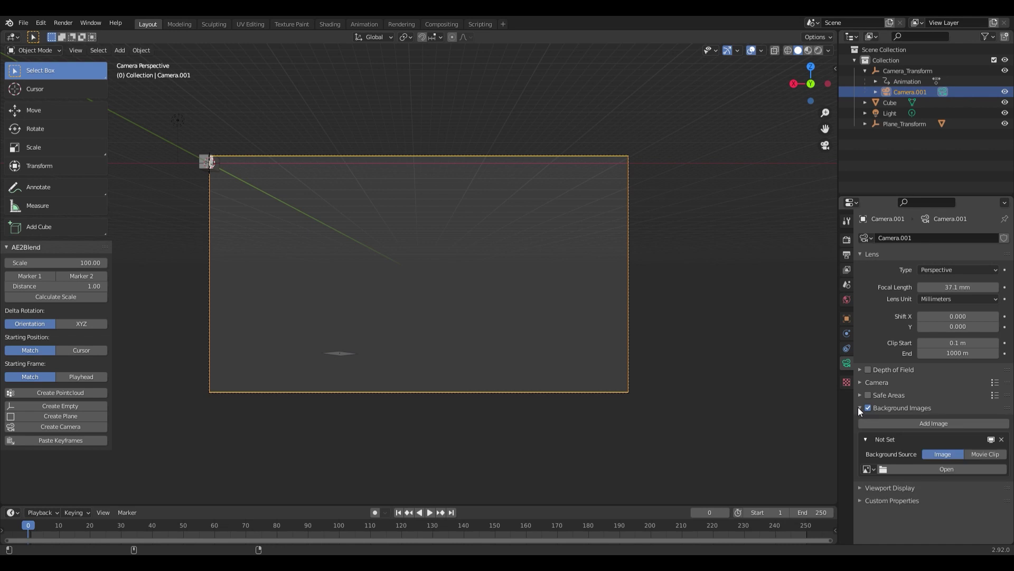
- Choose Movie Clip as the background source and drag the scene end frame from 250 to 81
{"action": "left_click", "coordinate": [986, 454]}
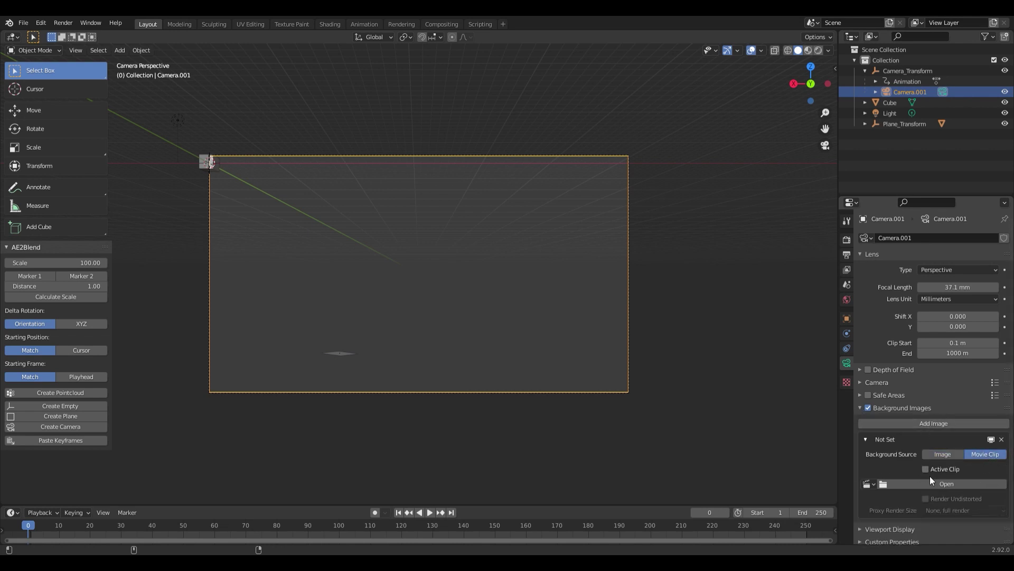
{"action": "left_click", "coordinate": [943, 484]}
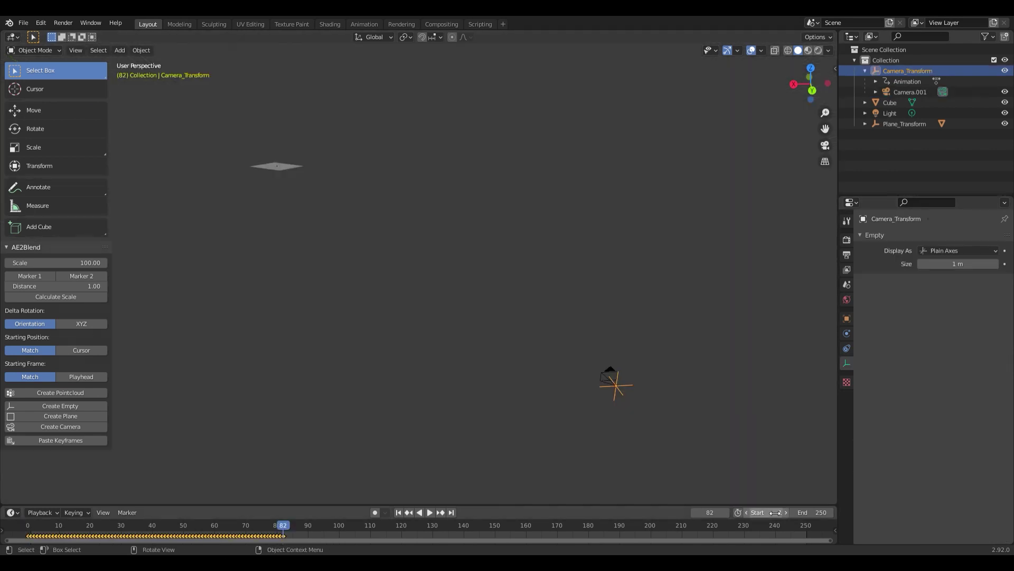
{"action": "left_click_drag", "start_coordinate": [813, 512], "coordinate": [544, 512]}
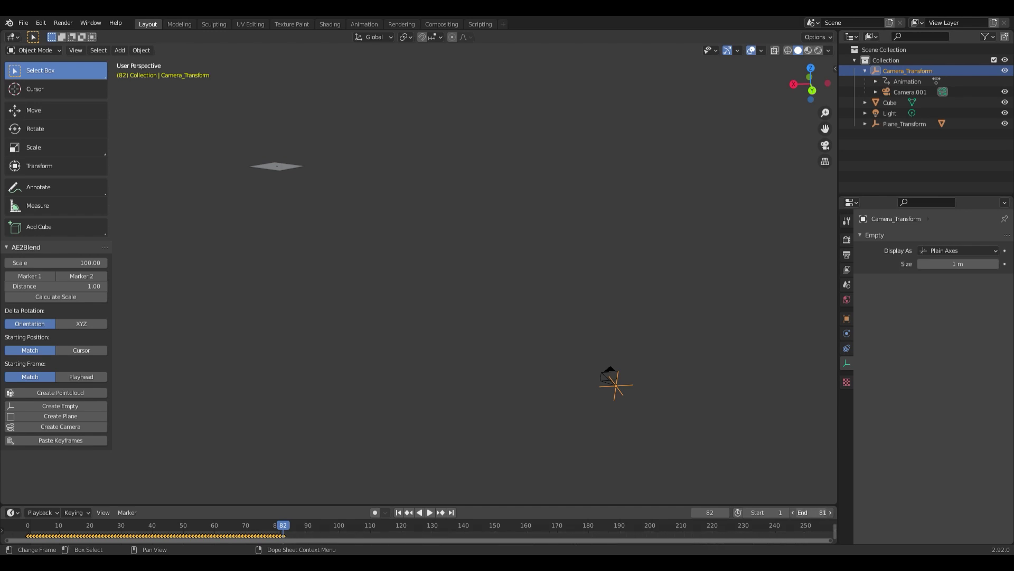
- Set the scene end frame to exactly 82
{"action": "left_click", "coordinate": [826, 512]}
{"action": "type", "text": "82"}
{"action": "key", "text": "Return"}
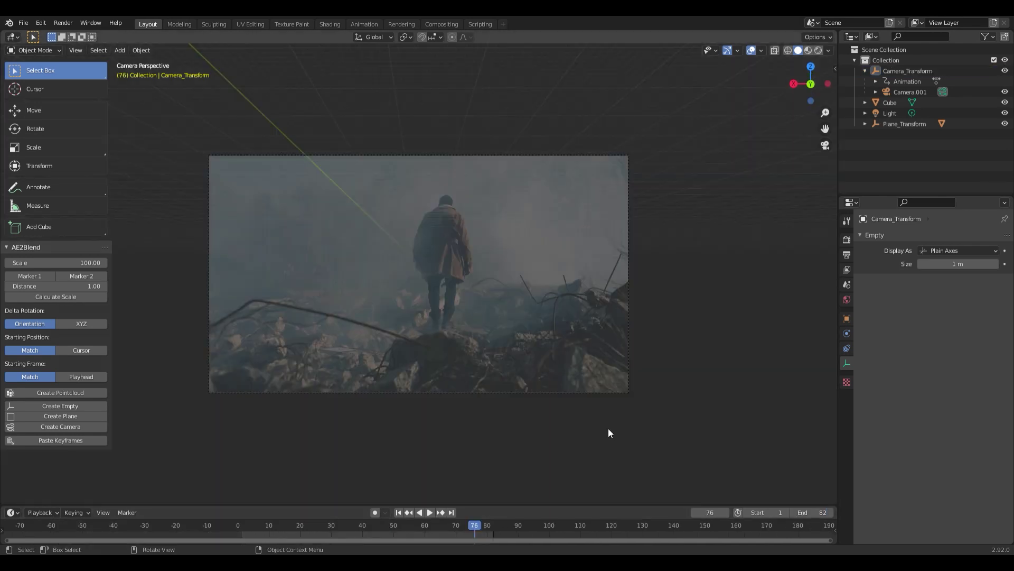
- Scrub the footage back and forth in camera view to check the track
{"action": "left_click_drag", "start_coordinate": [346, 526], "coordinate": [487, 537]}
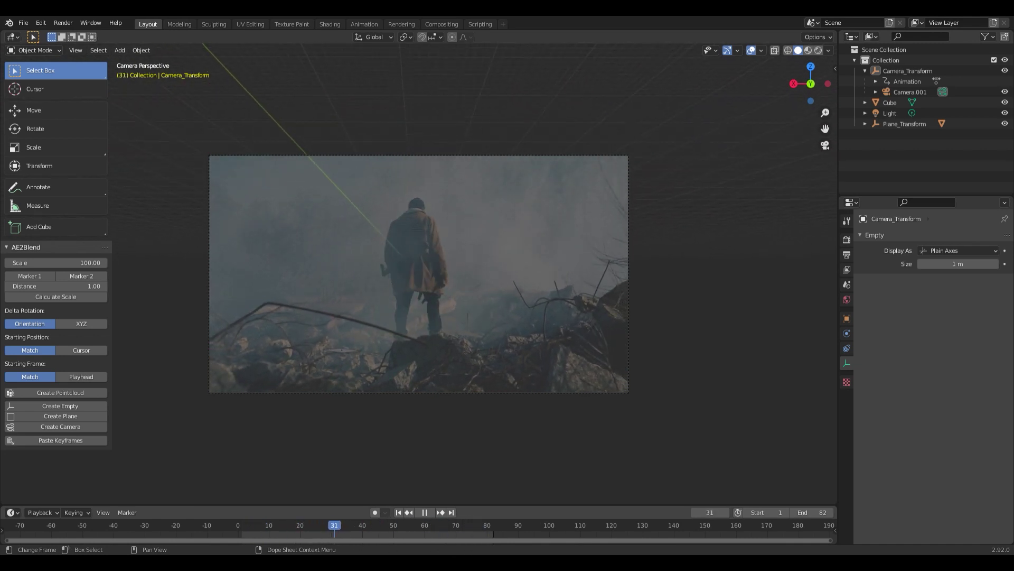
{"action": "key", "text": "space"}
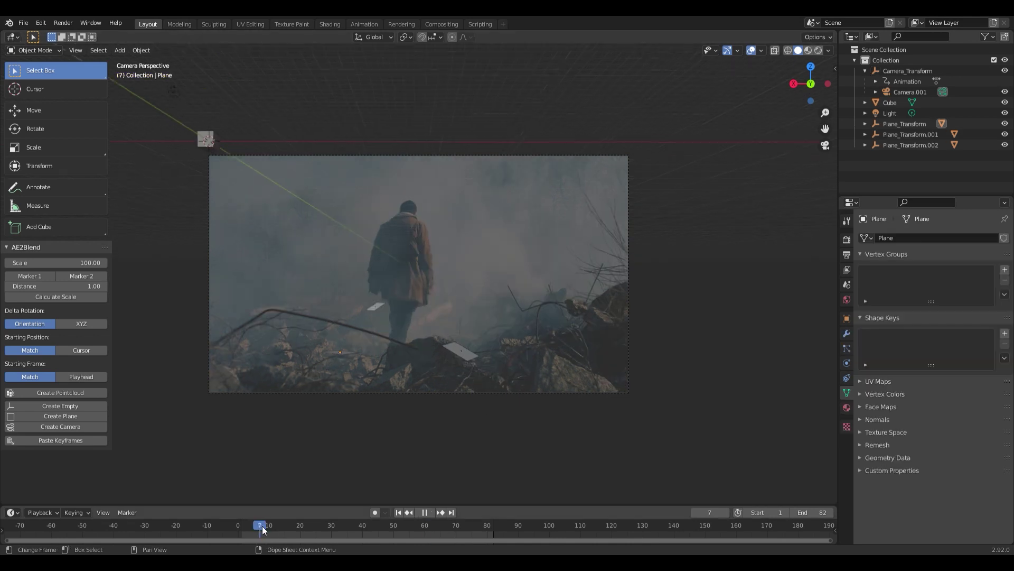
{"action": "left_click_drag", "start_coordinate": [343, 525], "coordinate": [290, 524]}
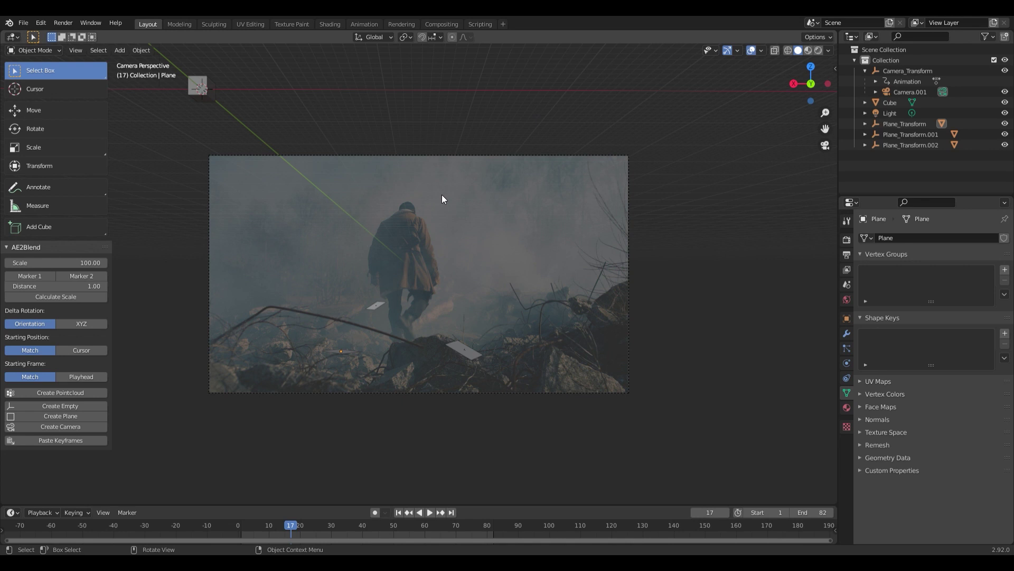
- Play the footage, stop at frame 35, and select Camera_Transform in the Outliner
{"action": "left_click", "coordinate": [430, 512]}
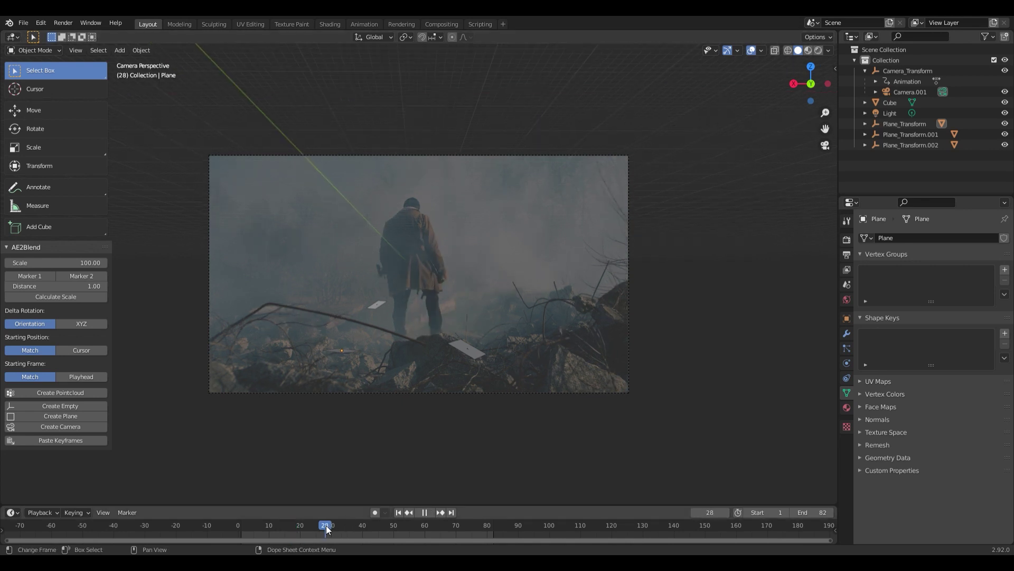
{"action": "left_click", "coordinate": [348, 523]}
{"action": "key", "text": "space"}
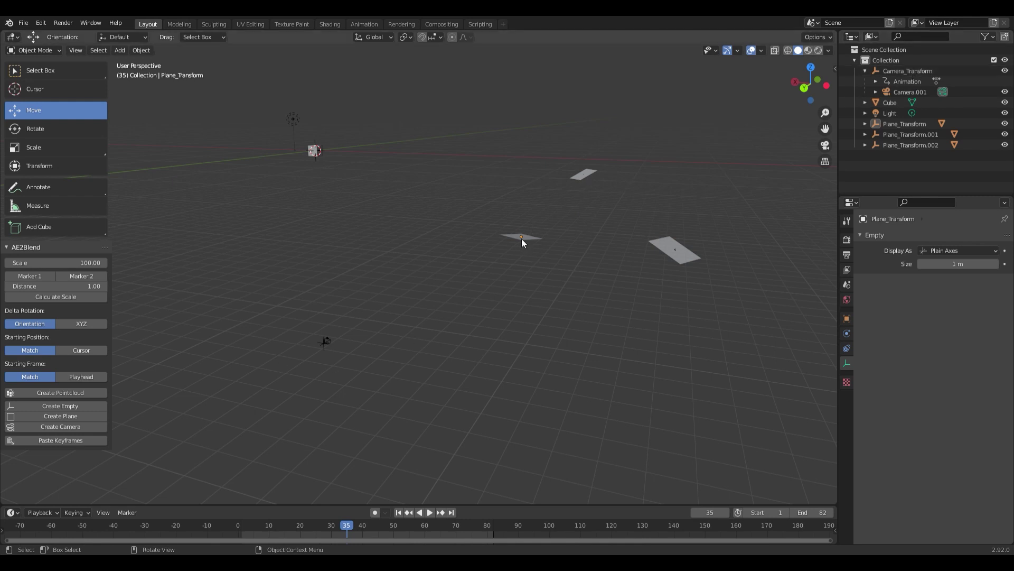
{"action": "left_click", "coordinate": [907, 73]}
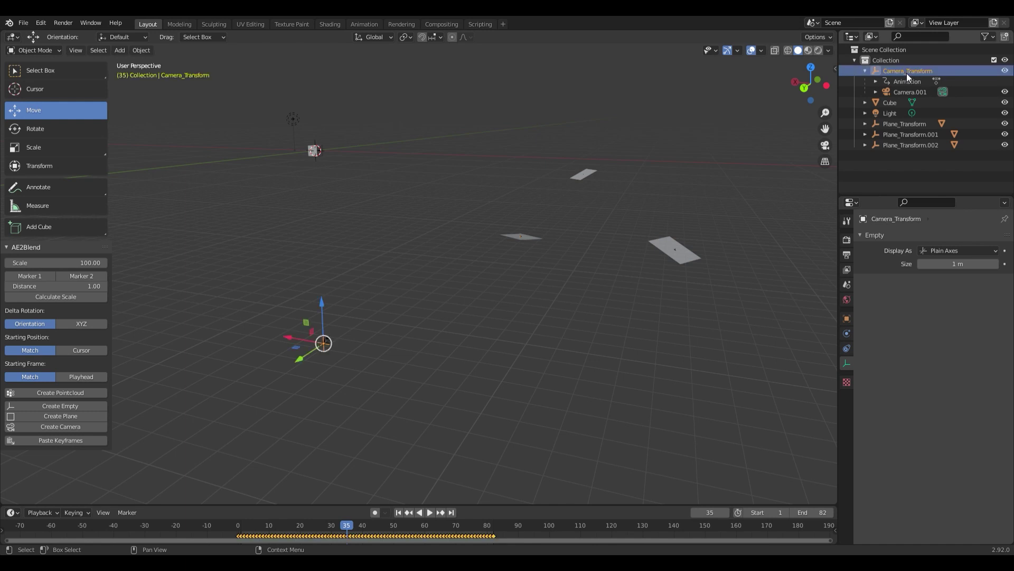
- Parent Camera_Transform, Plane_Transform.001 and .002 to Plane_Transform with Ctrl+P > Object
{"action": "left_click", "coordinate": [920, 147], "text": "ctrl"}
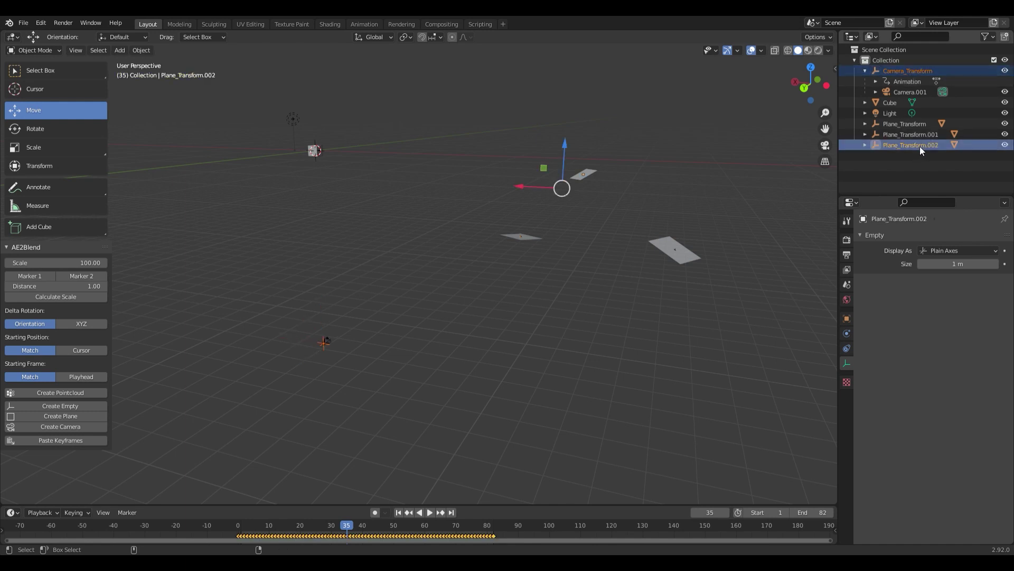
{"action": "left_click", "coordinate": [910, 135], "text": "ctrl"}
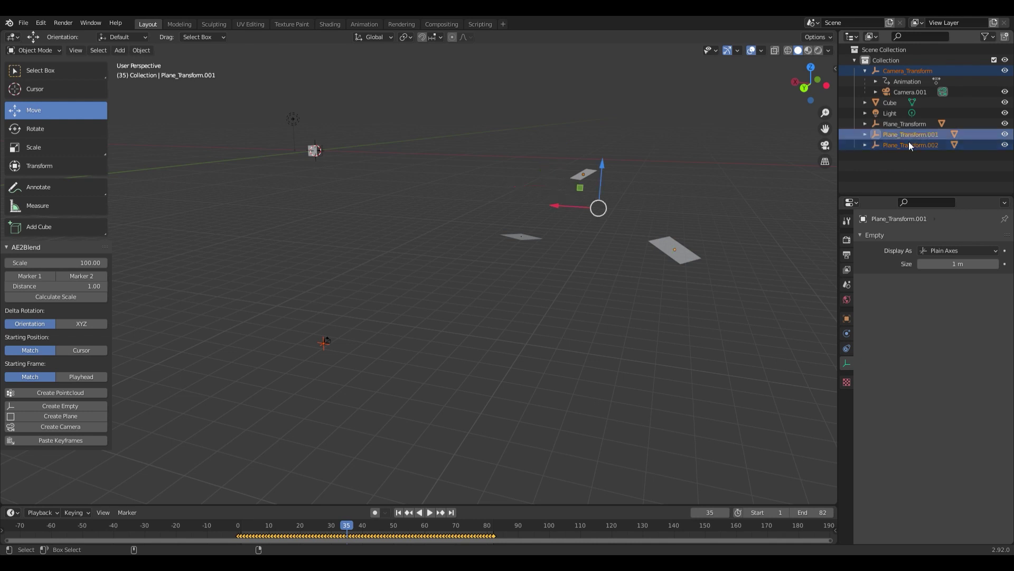
{"action": "left_click", "coordinate": [909, 124], "text": "ctrl"}
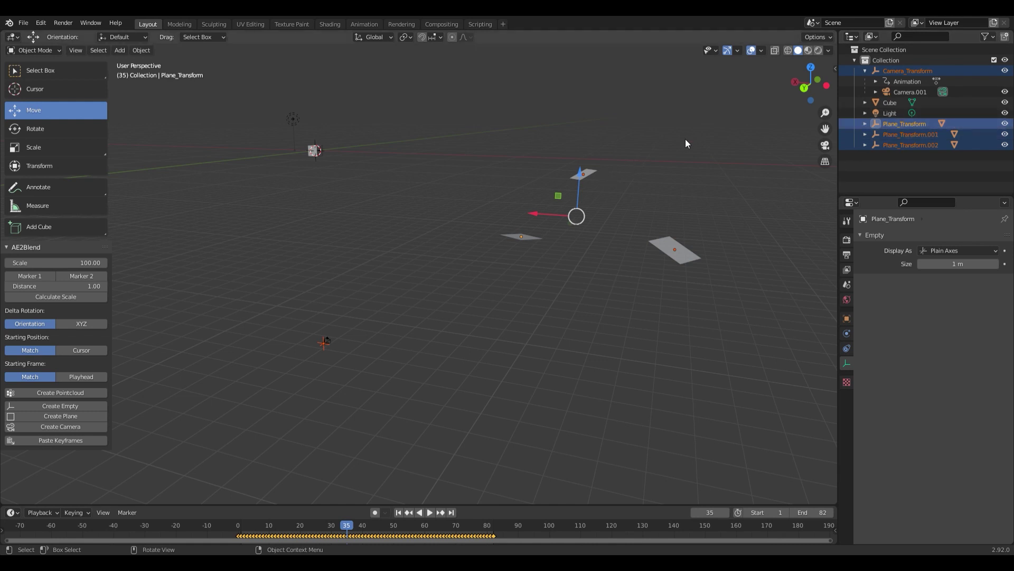
{"action": "key", "text": "ctrl+p"}
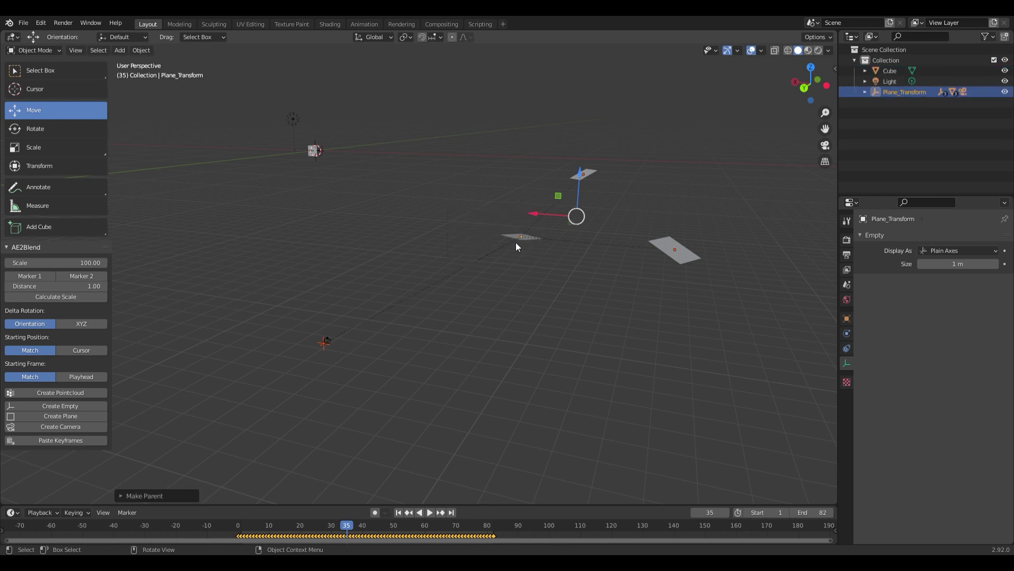
- Raise the Plane_Transform rig along Z, orbiting to check its height
{"action": "left_click_drag", "start_coordinate": [579, 191], "coordinate": [562, 132]}
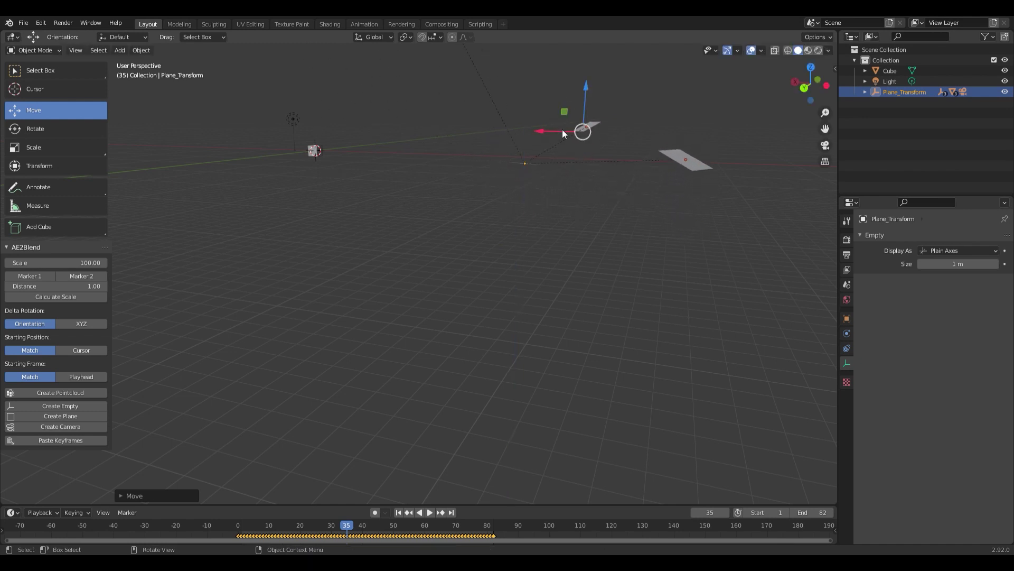
{"action": "middle_click_drag", "start_coordinate": [578, 141], "coordinate": [531, 213]}
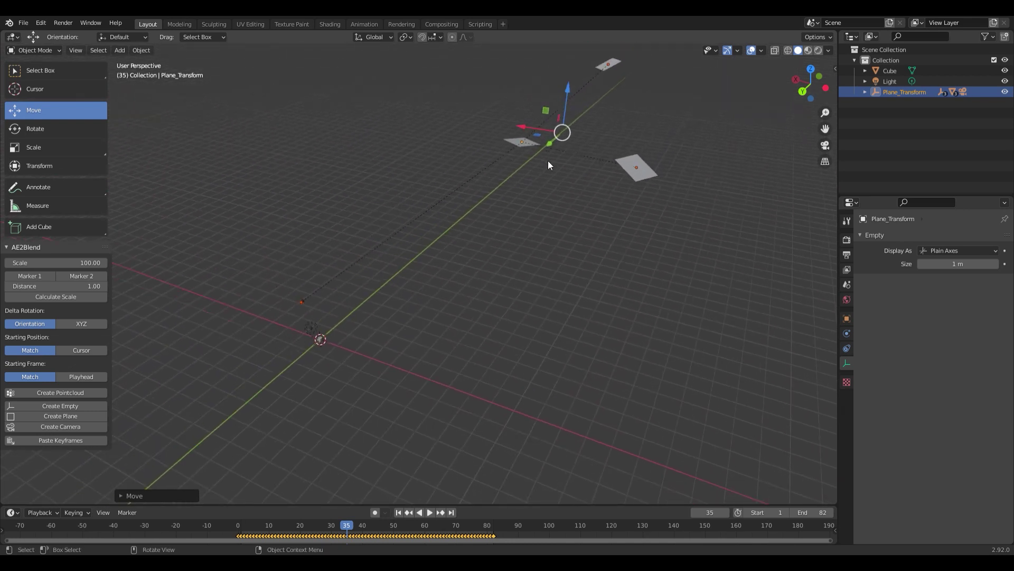
{"action": "mouse_move", "coordinate": [549, 165]}
{"action": "middle_mouse_down"}
{"action": "mouse_move", "coordinate": [563, 134]}
{"action": "mouse_move", "coordinate": [552, 148]}
{"action": "middle_mouse_up"}
{"action": "key", "text": "g"}
{"action": "key", "text": "z"}
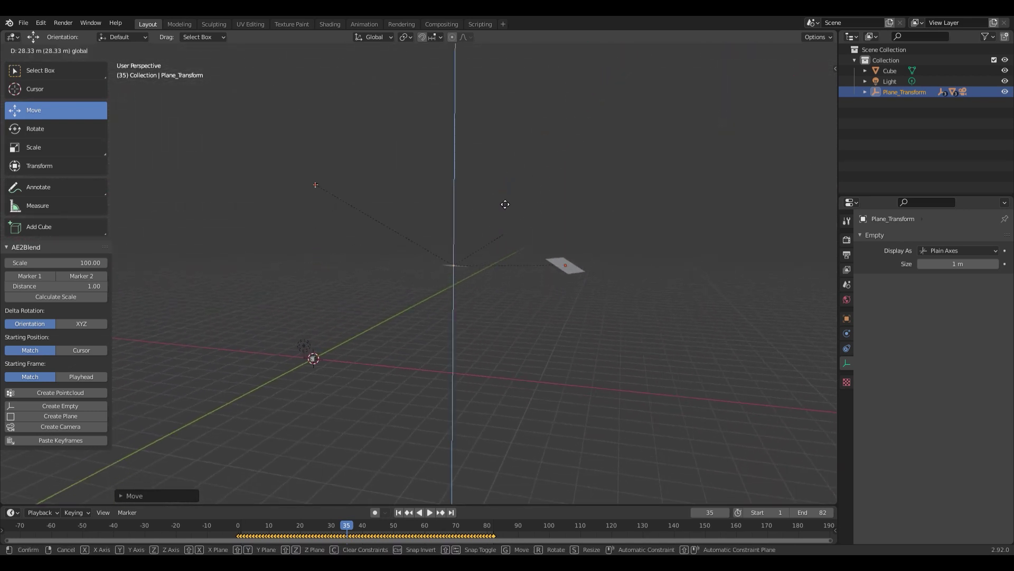
{"action": "left_click", "coordinate": [482, 246]}
- Shift the rig along Y and Z to location 65.698, -39.302, 38.327 m
{"action": "middle_click_drag", "start_coordinate": [510, 243], "coordinate": [558, 233]}
{"action": "left_click_drag", "start_coordinate": [660, 214], "coordinate": [388, 359]}
{"action": "middle_click_drag", "start_coordinate": [389, 358], "coordinate": [337, 347]}
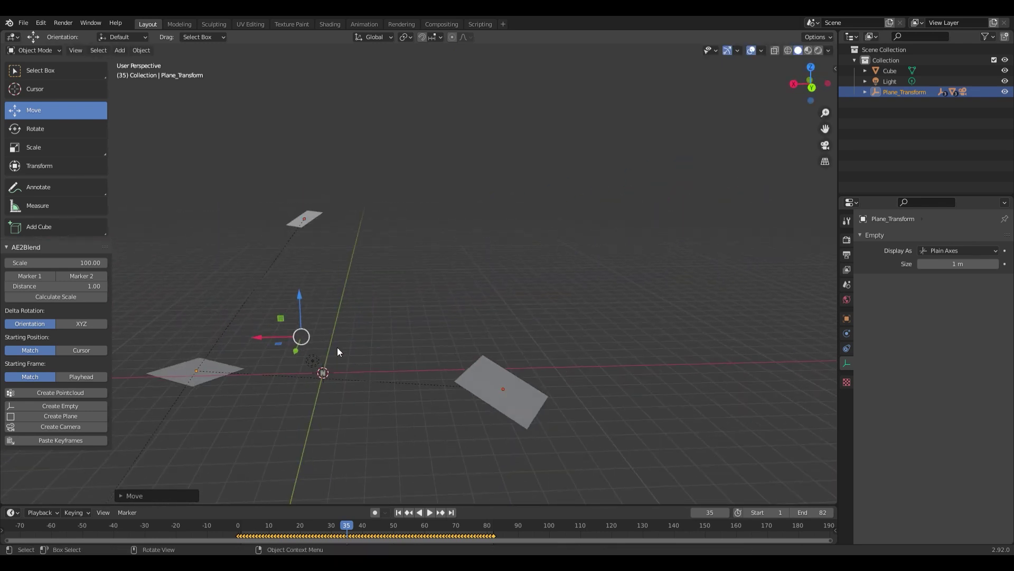
{"action": "left_click_drag", "start_coordinate": [298, 309], "coordinate": [317, 278]}
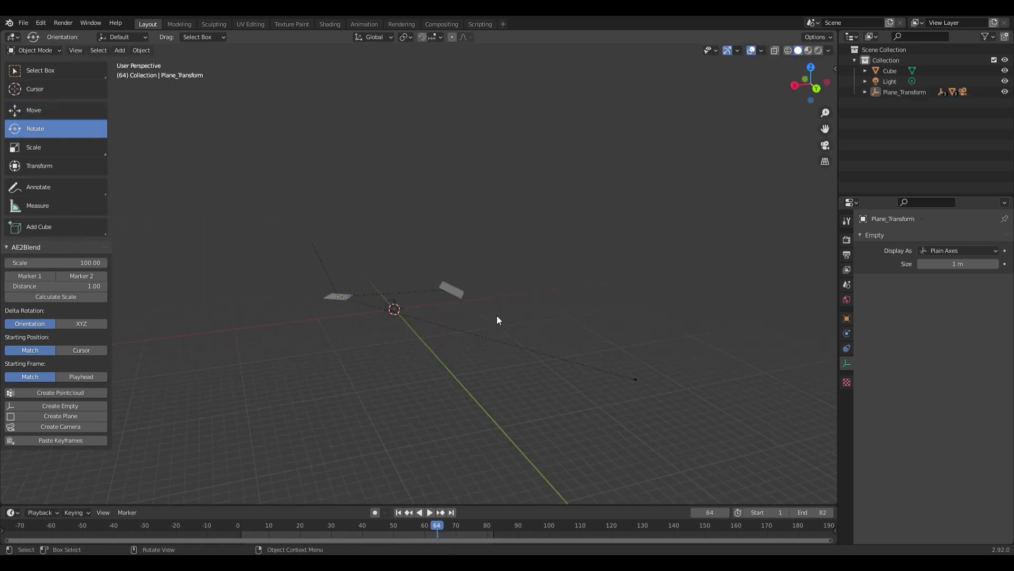
{"action": "middle_click_drag", "start_coordinate": [497, 315], "coordinate": [378, 331]}
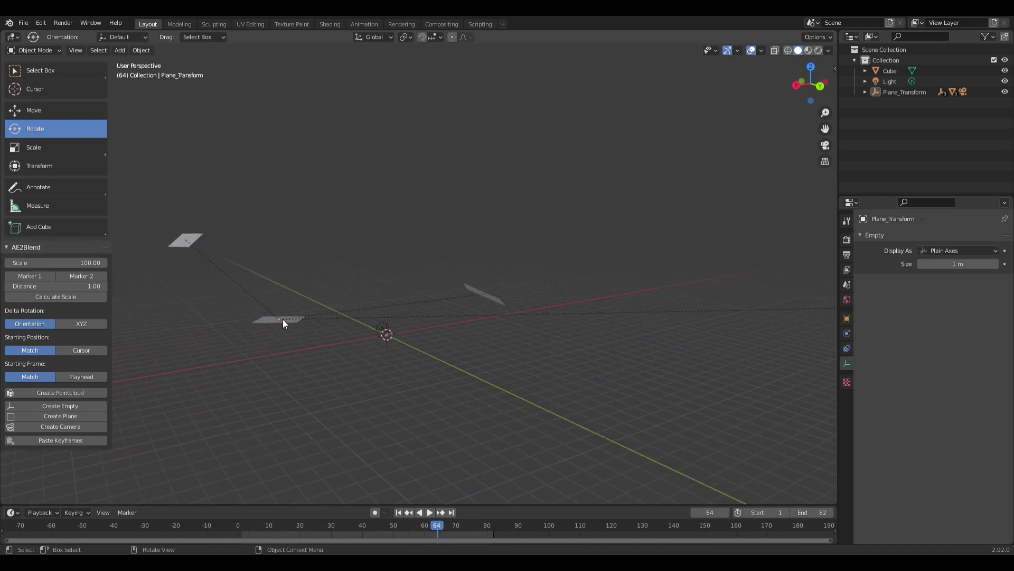
{"action": "left_click", "coordinate": [283, 319]}
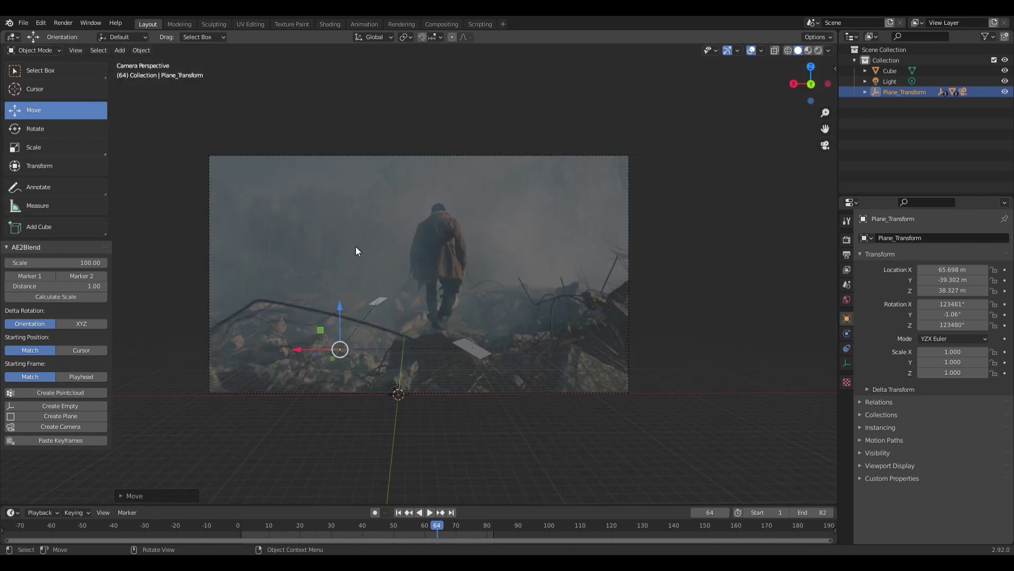
- Play the footage through the camera and scrub back to frame 5 to confirm the planes hold
{"action": "key", "text": "space"}
{"action": "left_click_drag", "start_coordinate": [362, 527], "coordinate": [253, 531]}
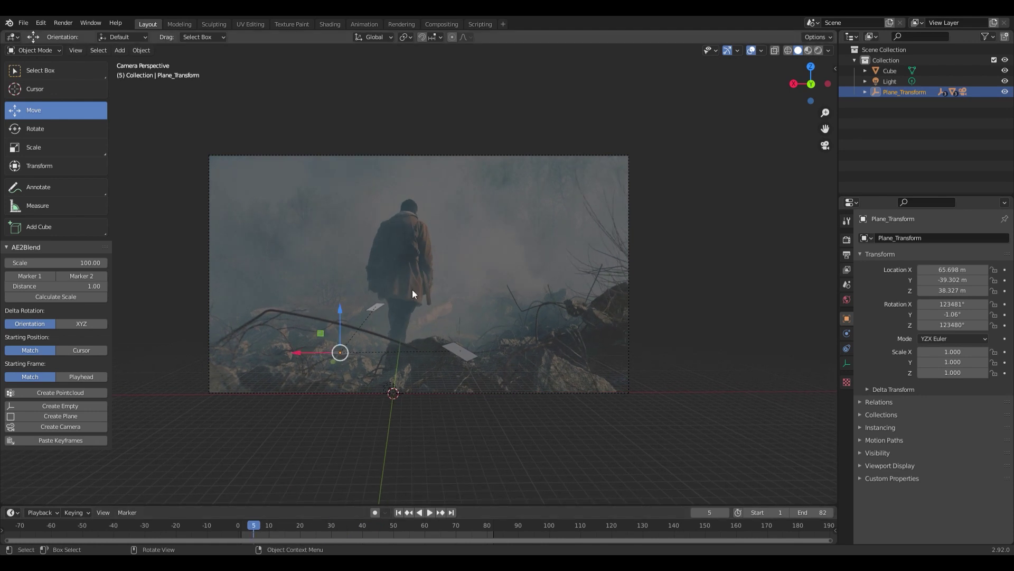
- Open the Blender for Unreal Engine sidebar settings and select Camera.001 in a free view
{"action": "left_click", "coordinate": [692, 357]}
{"action": "key", "text": "n"}
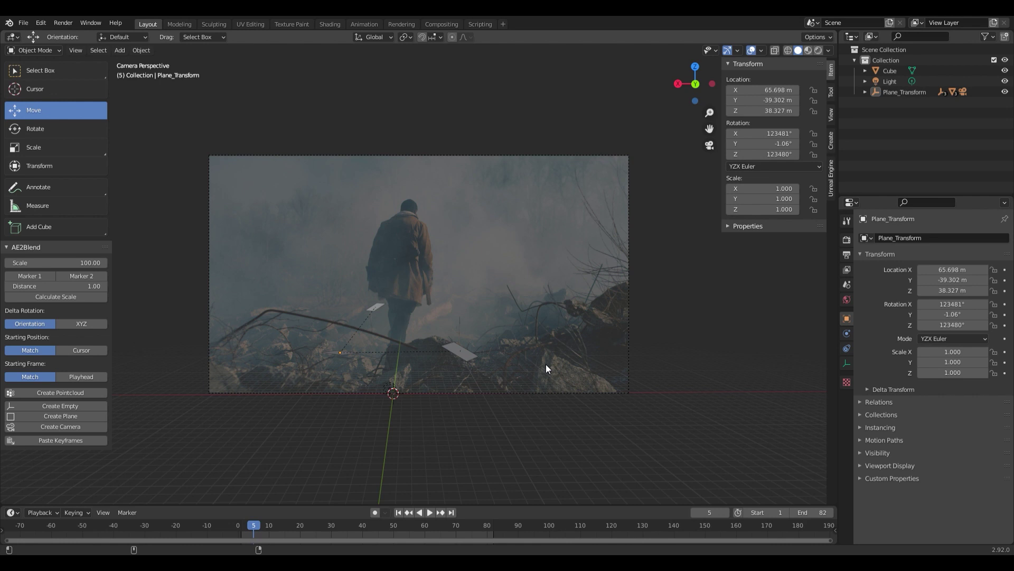
{"action": "left_click", "coordinate": [831, 180]}
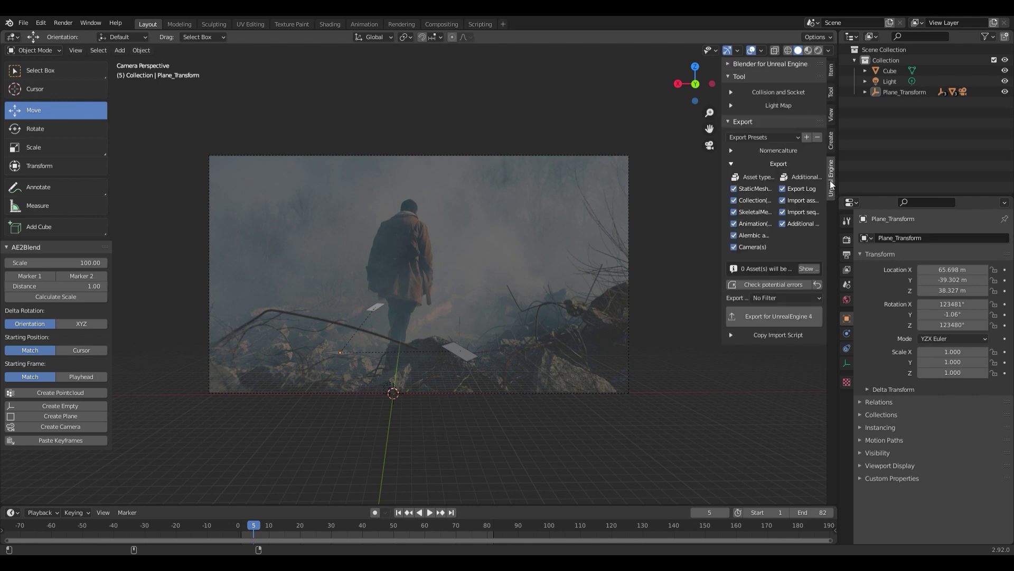
{"action": "left_click", "coordinate": [728, 65]}
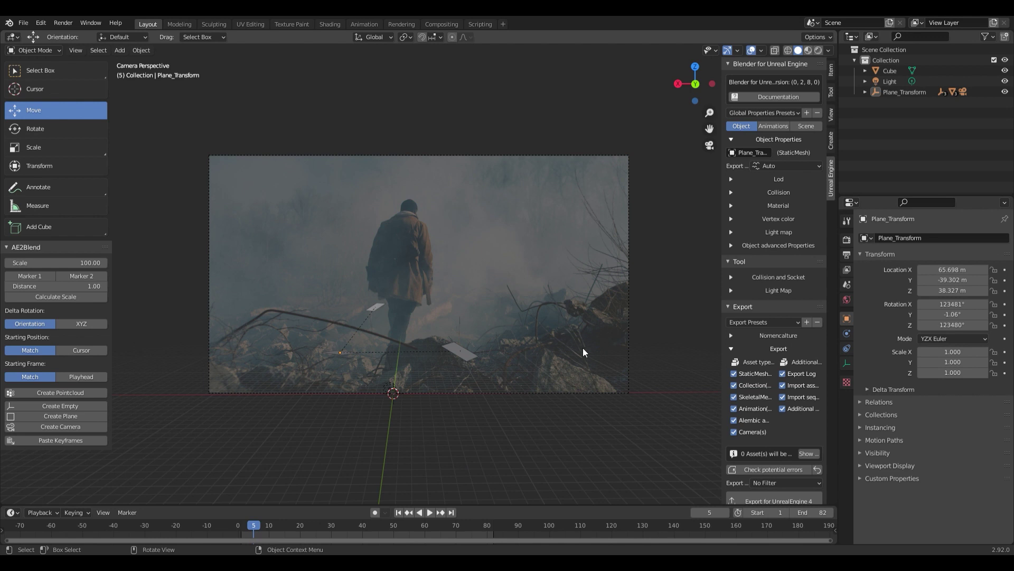
{"action": "key", "text": "KP_0"}
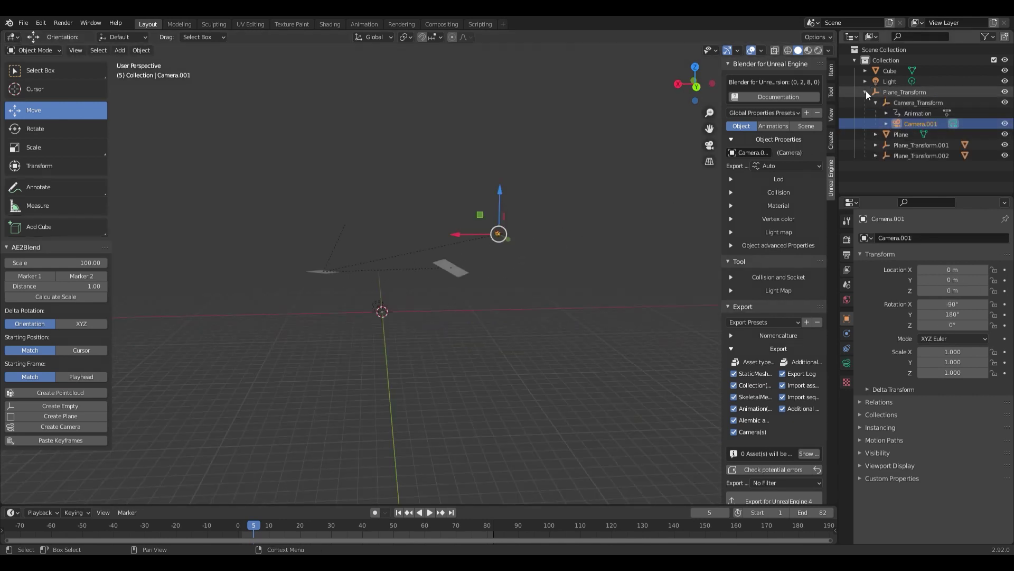
{"action": "left_click", "coordinate": [866, 91]}
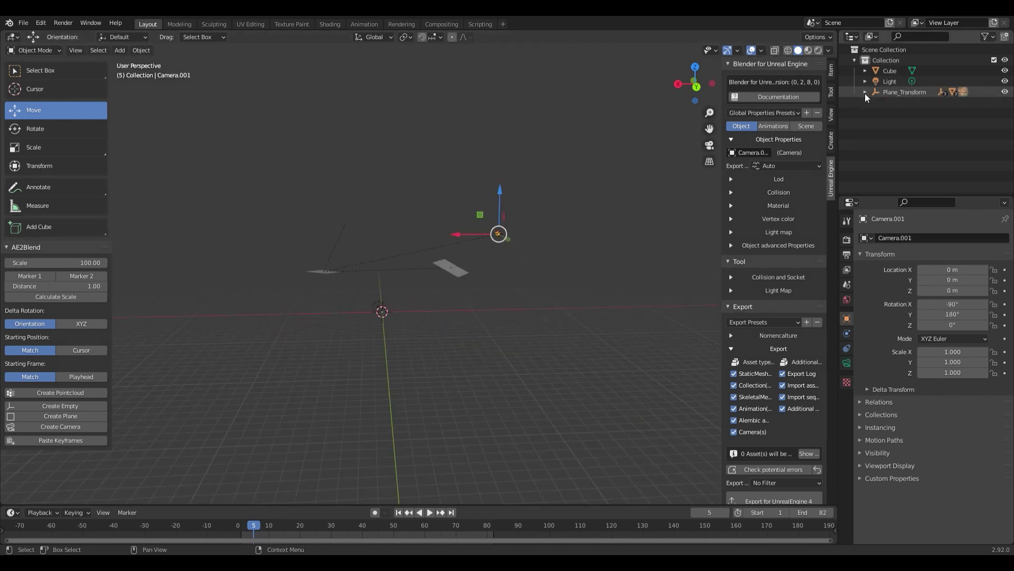
{"action": "left_click", "coordinate": [865, 93]}
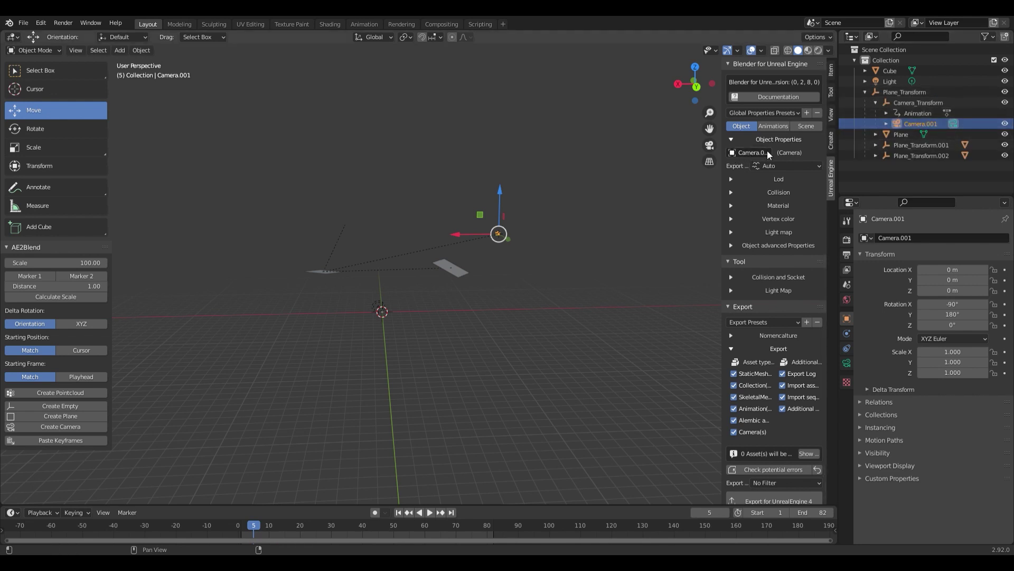
- Set Camera.001 to Export recursive and list the assets that will be exported
{"action": "left_click", "coordinate": [794, 165]}
{"action": "left_click", "coordinate": [795, 189]}
{"action": "scroll", "coordinate": [749, 433], "scroll_direction": "down", "scroll_amount": 2}
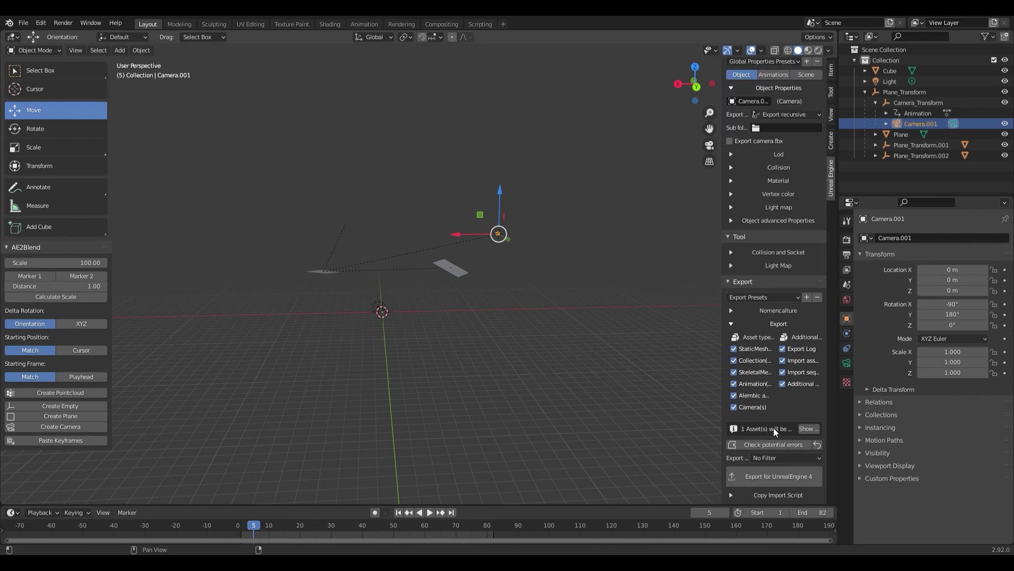
{"action": "left_click", "coordinate": [806, 429]}
- Copy the ImportSequencerScript command from the Copy Import Script options
{"action": "left_click", "coordinate": [785, 477]}
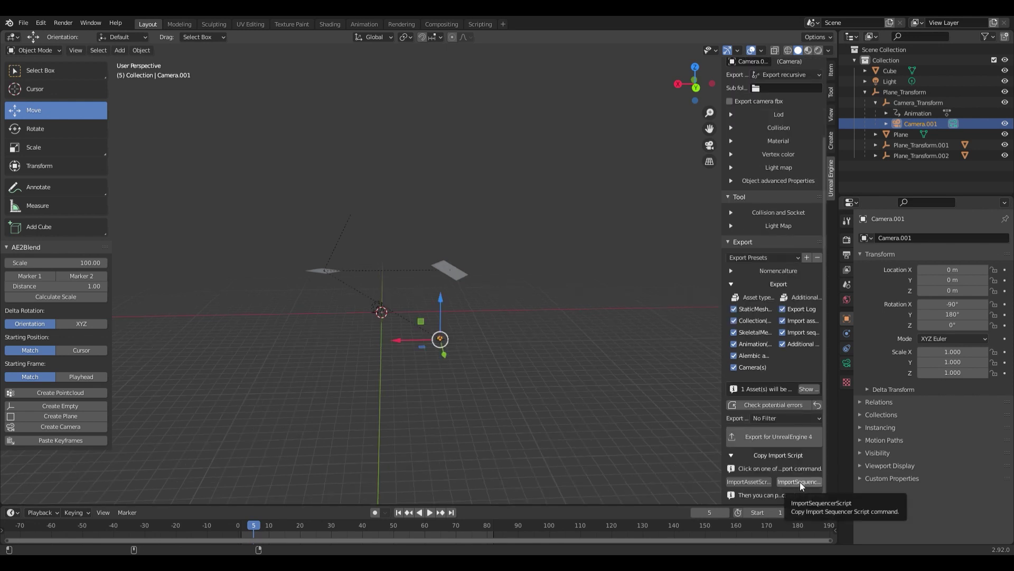
{"action": "left_click", "coordinate": [800, 482]}
{"action": "left_click", "coordinate": [800, 481]}
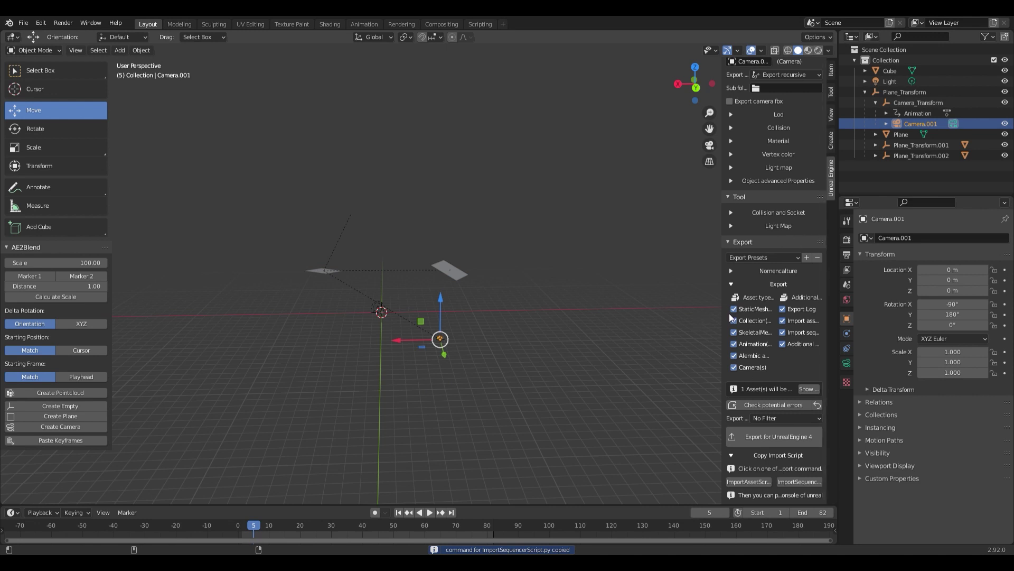
{"action": "key", "text": "alt+Tab"}
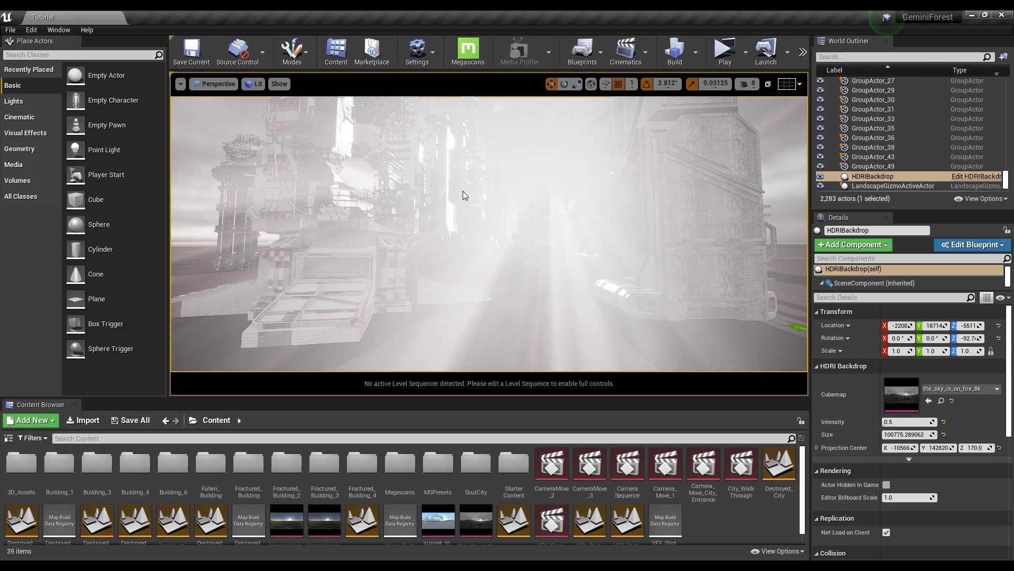
- Paste the py ImportSequencerScript command into Unreal's console and run it
{"action": "right_click_drag", "start_coordinate": [701, 285], "coordinate": [701, 287]}
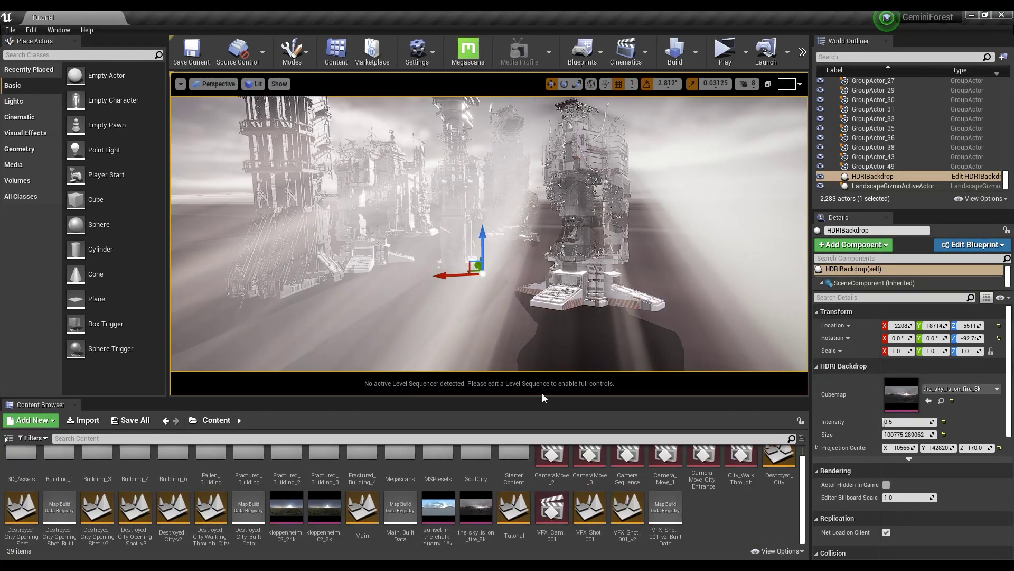
{"action": "key", "text": "grave"}
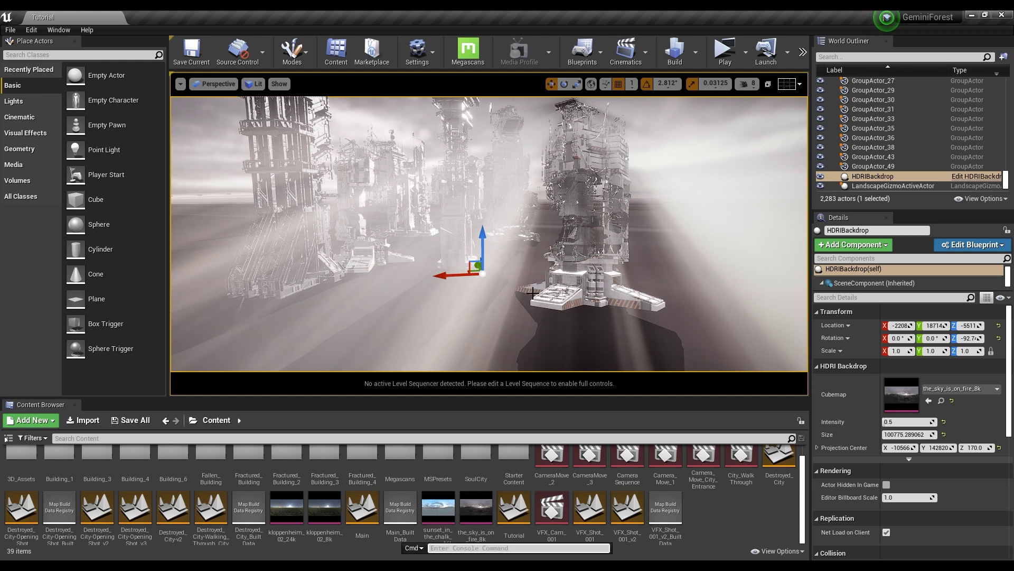
{"action": "type", "text": "py \"ExportedFbx\\ImportSequencerScript.py\""}
{"action": "key", "text": "ctrl+v"}
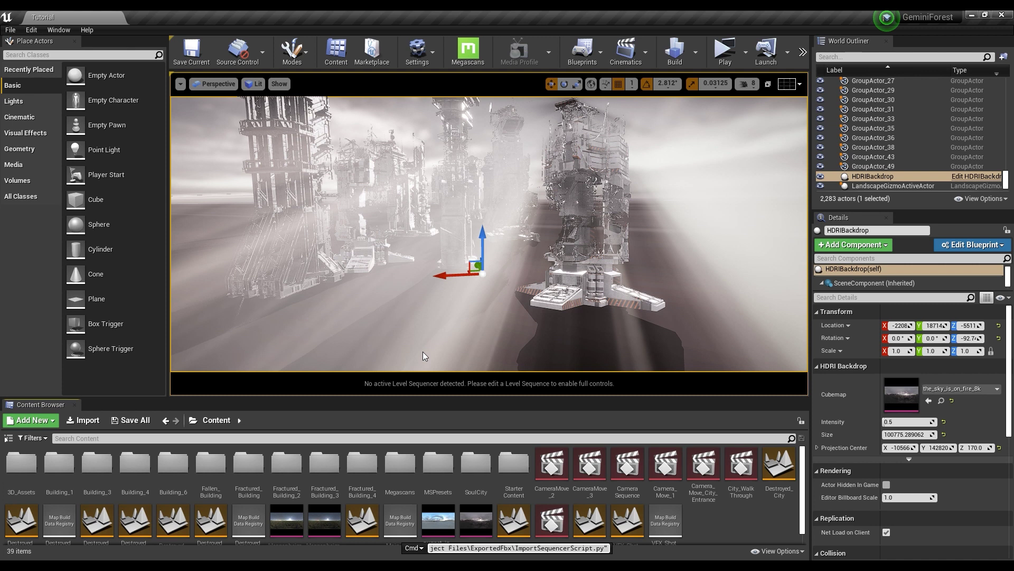
{"action": "key", "text": "Return"}
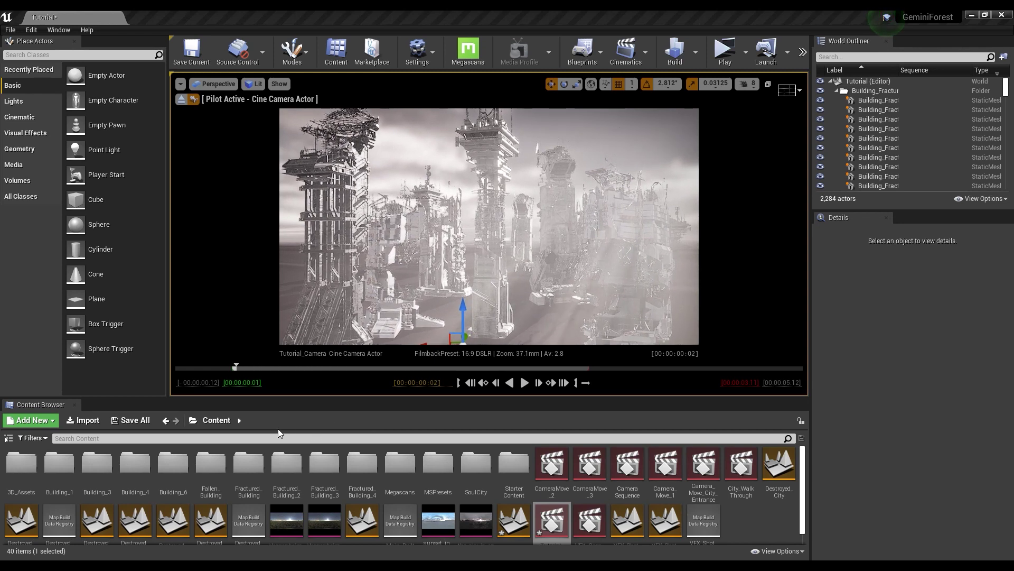
- Play the Tutorial_Camera sequence, restart it, select the tall left building, then play it backwards
{"action": "key", "text": "space"}
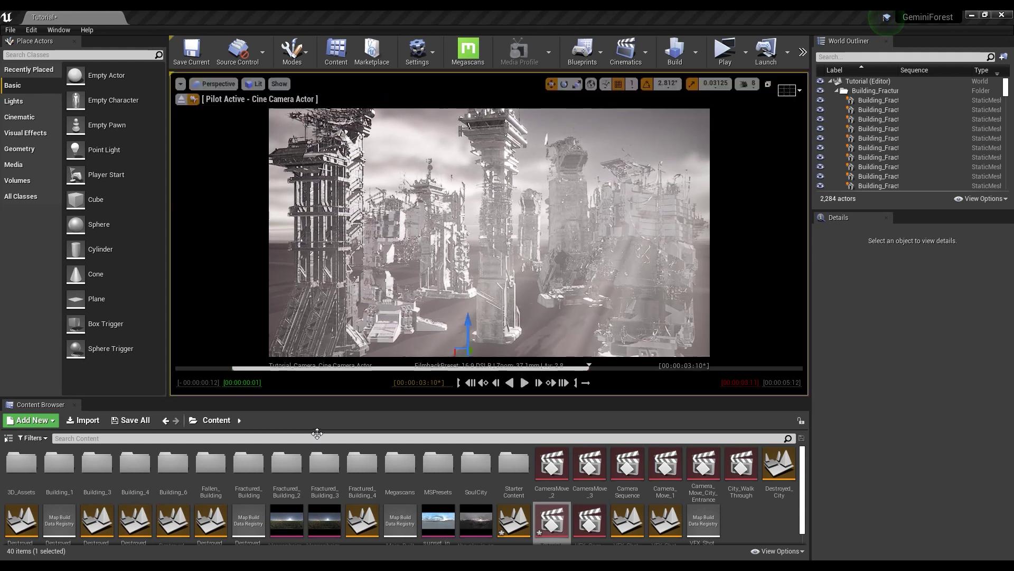
{"action": "key", "text": "space"}
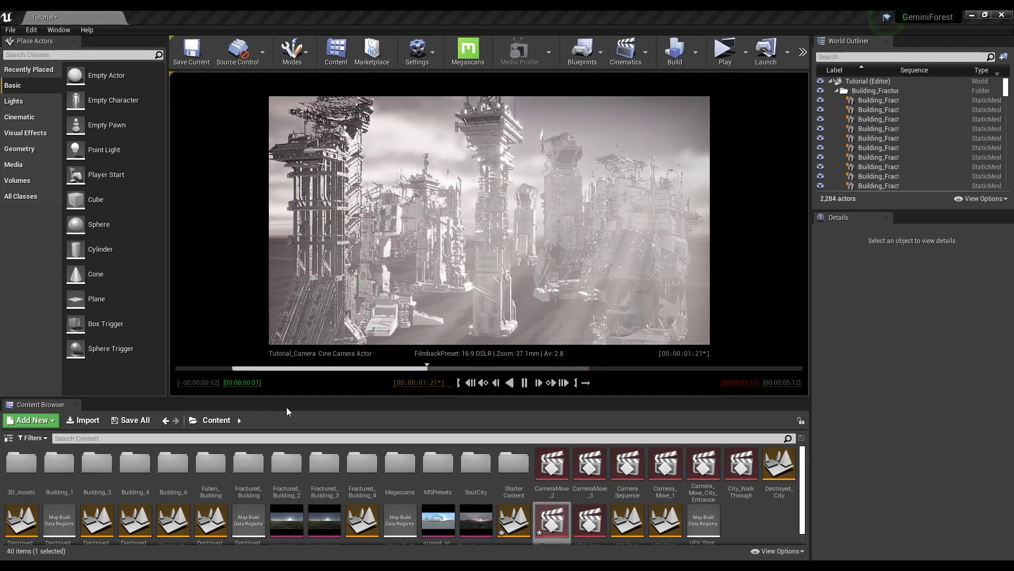
{"action": "left_click", "coordinate": [308, 392]}
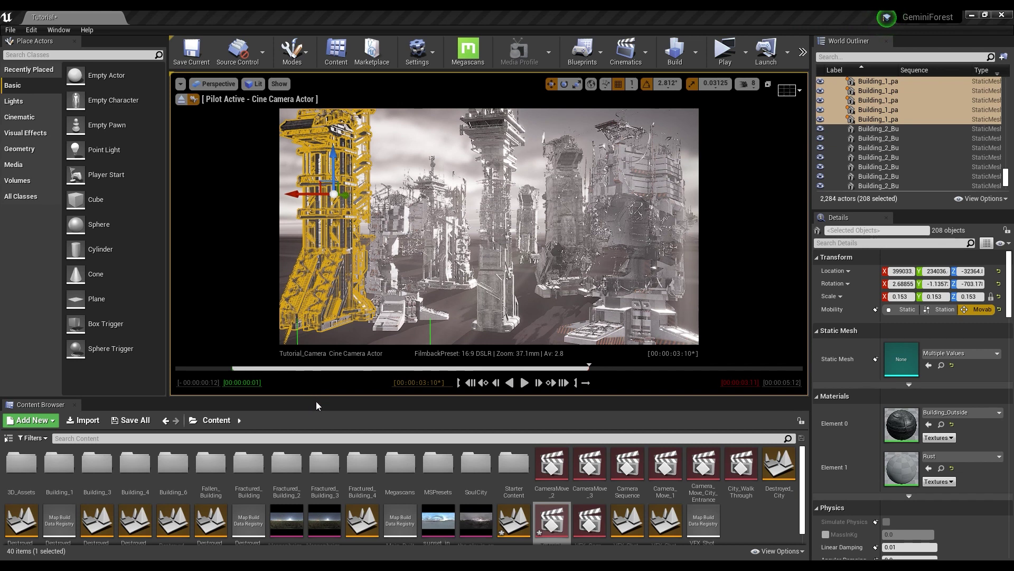
{"action": "key", "text": "j"}
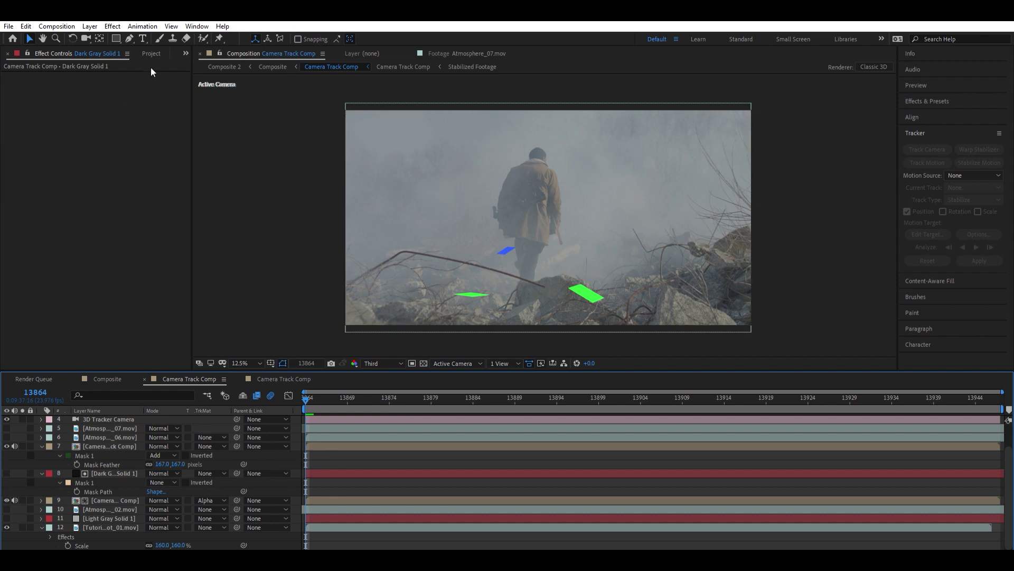
- Preview Tutorial_Shot_01.mov, return Camera Track Comp to frame 13864, and select Dark Gray Solid 1
{"action": "left_click", "coordinate": [151, 54]}
{"action": "double_click", "coordinate": [51, 159]}
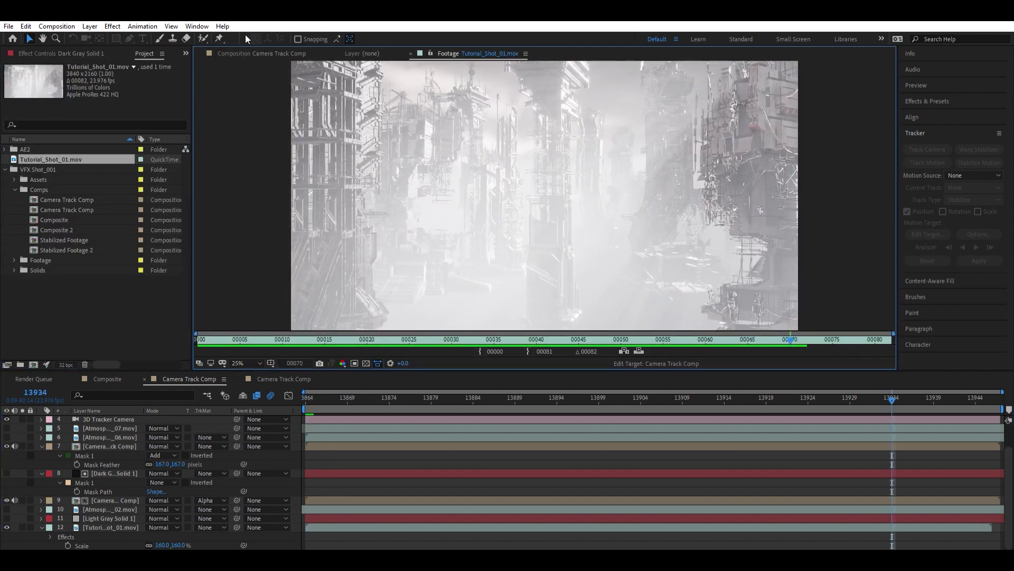
{"action": "left_click", "coordinate": [254, 52]}
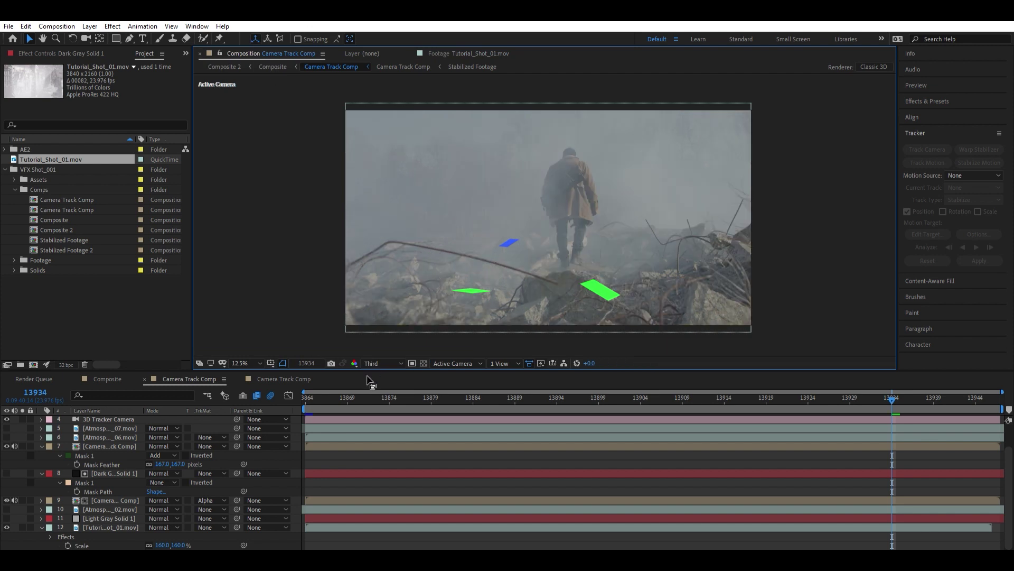
{"action": "left_click", "coordinate": [303, 394]}
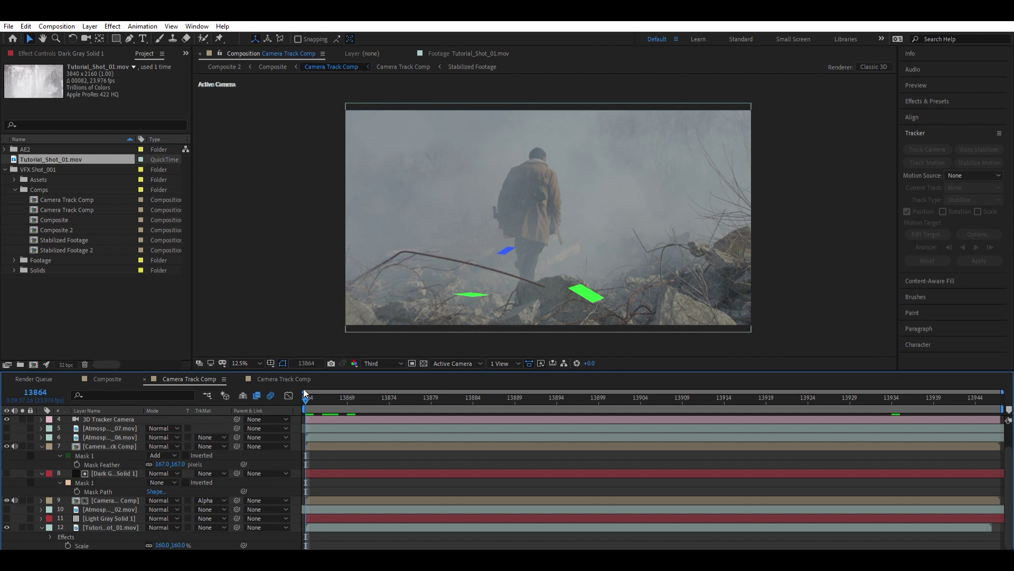
{"action": "left_click", "coordinate": [111, 525]}
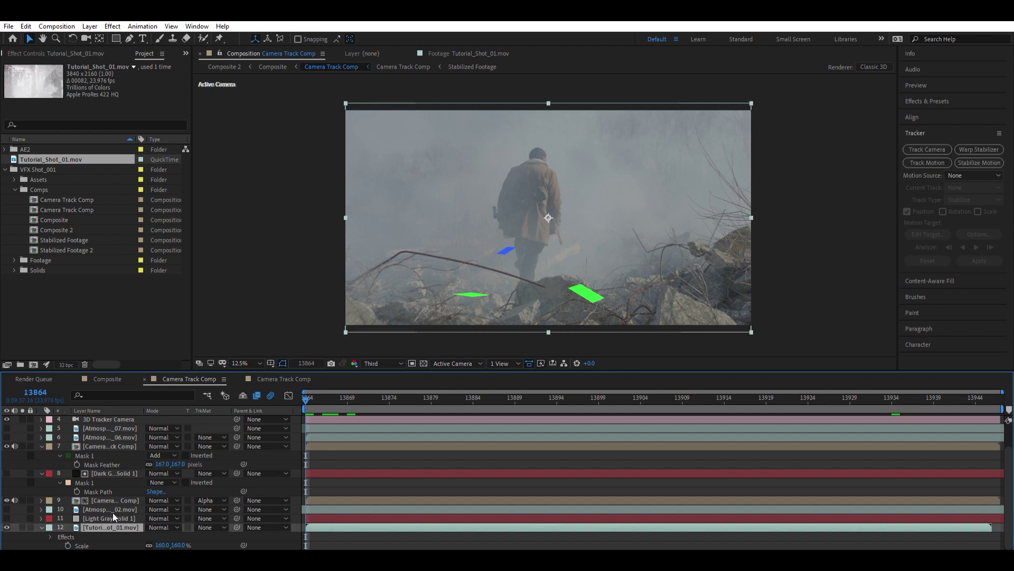
{"action": "left_click", "coordinate": [112, 493]}
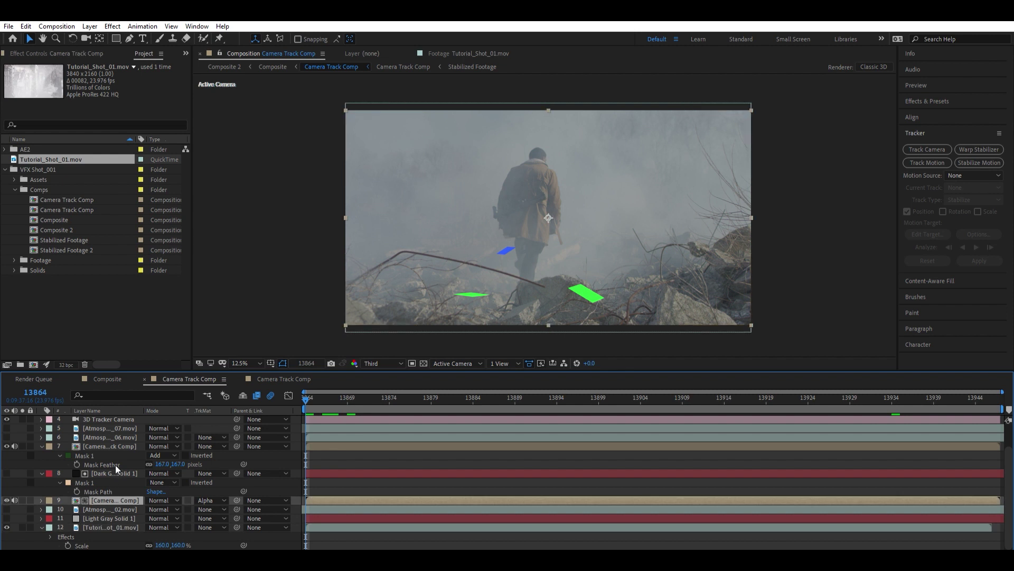
{"action": "left_click", "coordinate": [115, 469]}
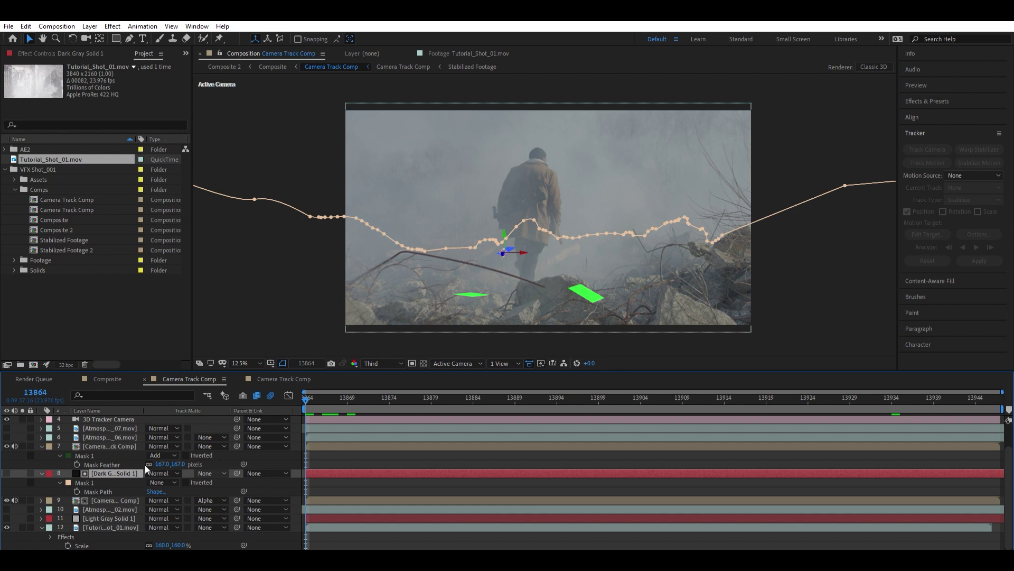
- Set Dark Gray Solid 1's Mask 1 to Add and enable Extract on the Camera Track Comp layer
{"action": "key", "text": "ctrl+z"}
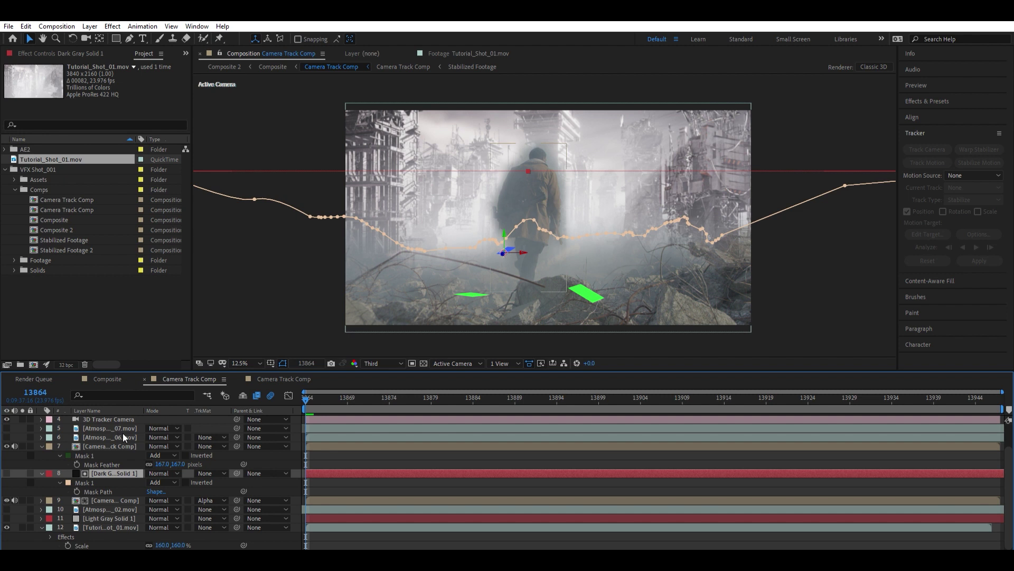
{"action": "left_click", "coordinate": [119, 446]}
{"action": "scroll", "coordinate": [531, 199], "scroll_direction": "up", "scroll_amount": 1}
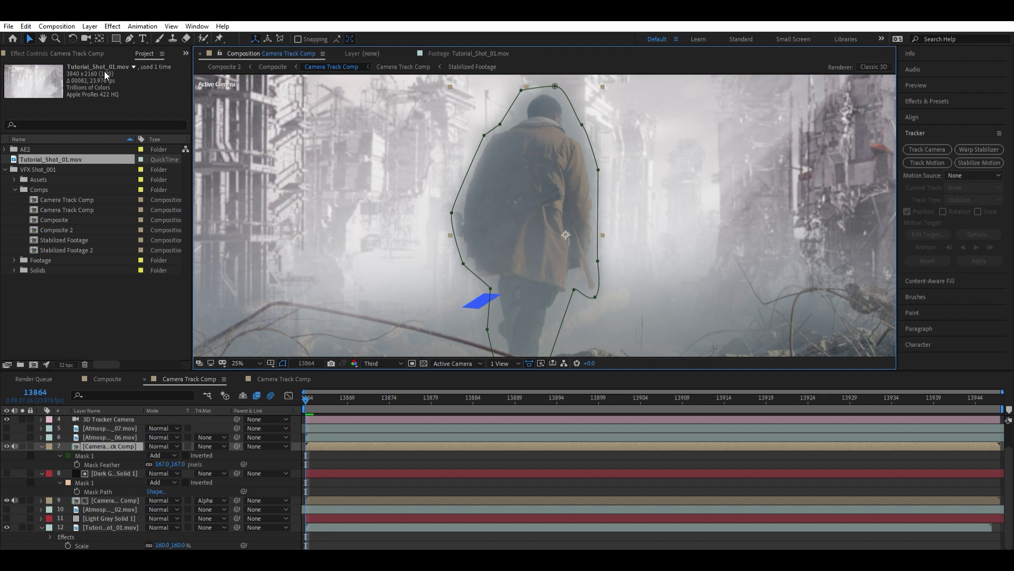
{"action": "left_click", "coordinate": [80, 53]}
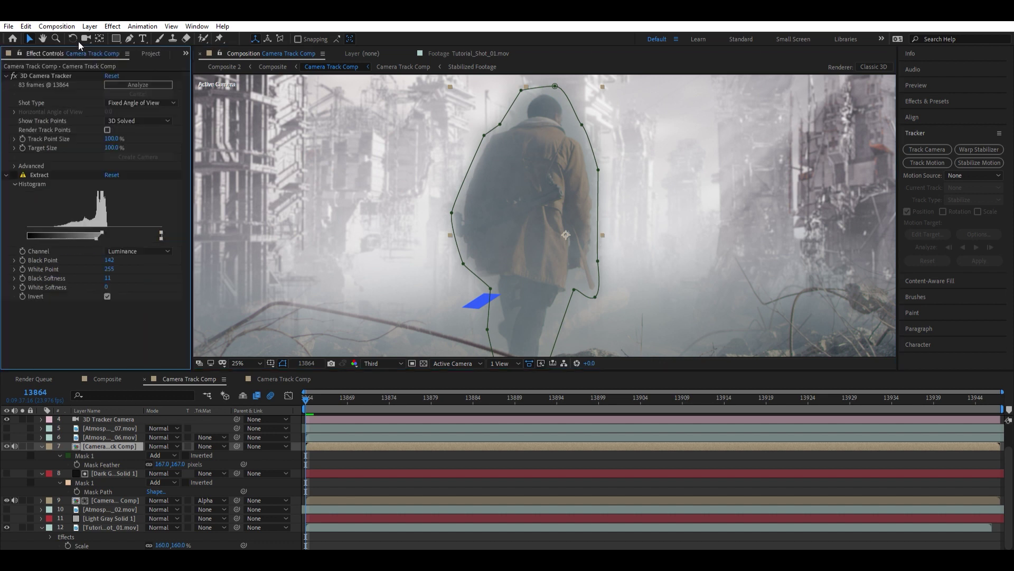
{"action": "left_click", "coordinate": [14, 174]}
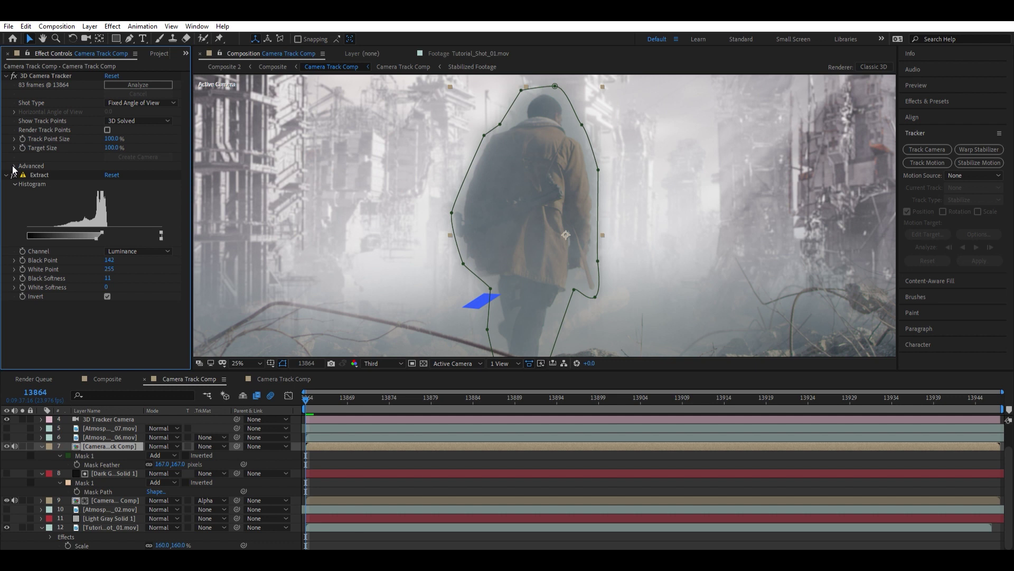
{"action": "left_click", "coordinate": [479, 452]}
{"action": "scroll", "coordinate": [600, 182], "scroll_direction": "down", "scroll_amount": 1}
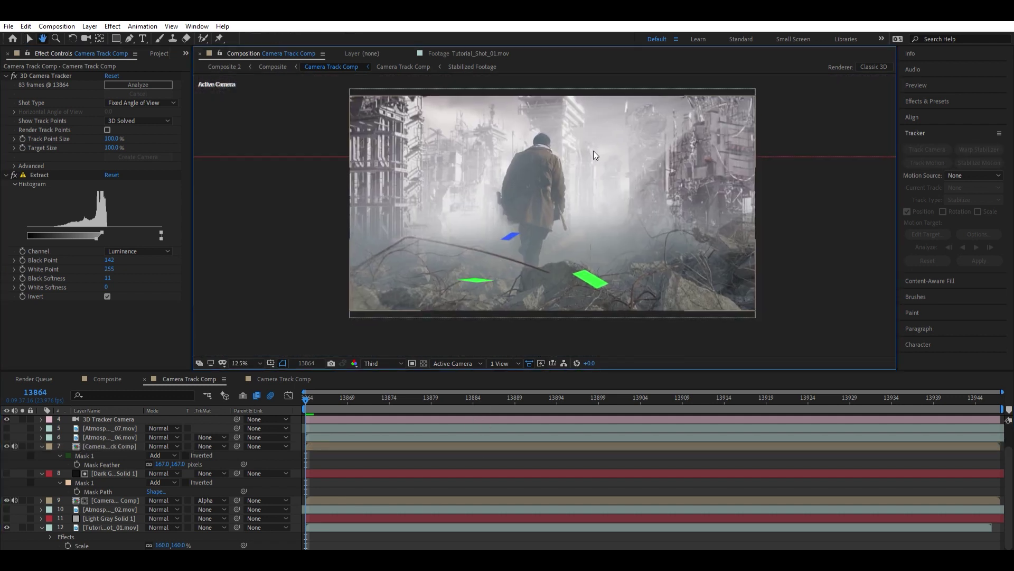
{"action": "left_click_drag", "start_coordinate": [594, 150], "coordinate": [592, 154]}
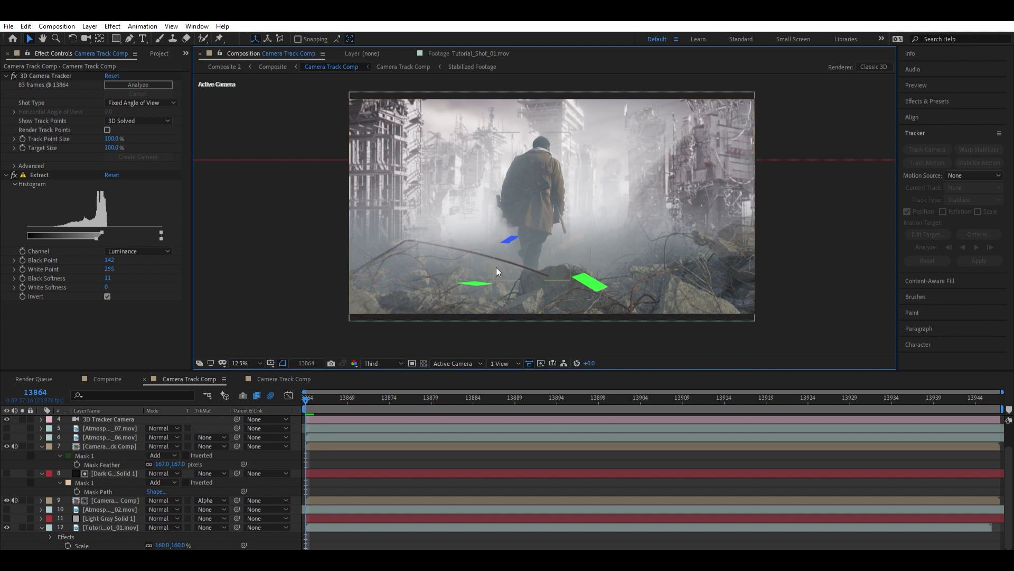
- Make the 3D Tracker Camera and the atmosphere fog layers visible again
{"action": "left_click", "coordinate": [7, 420]}
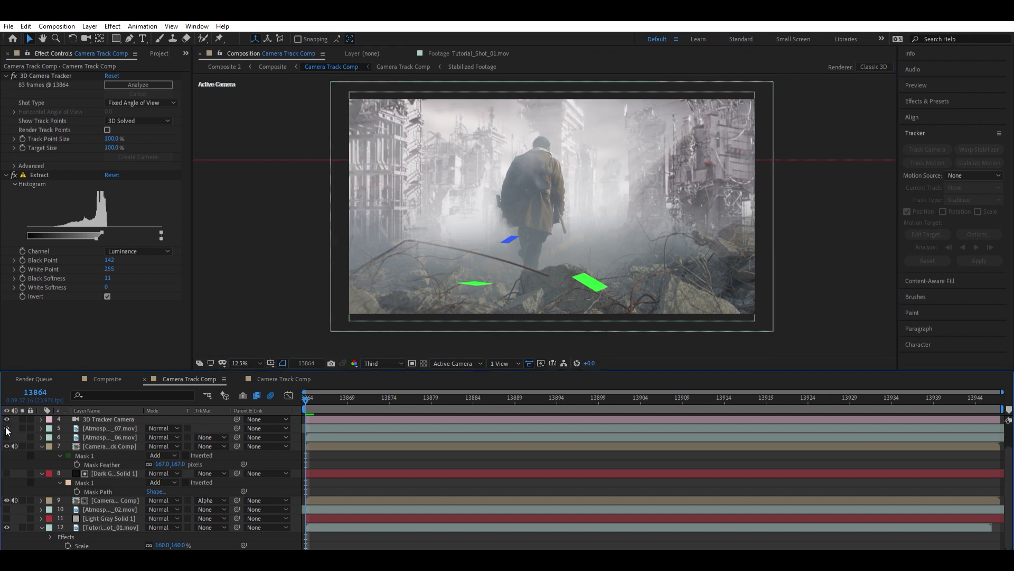
{"action": "left_click", "coordinate": [7, 429]}
{"action": "left_click_drag", "start_coordinate": [7, 434], "coordinate": [7, 519]}
{"action": "left_click", "coordinate": [550, 324]}
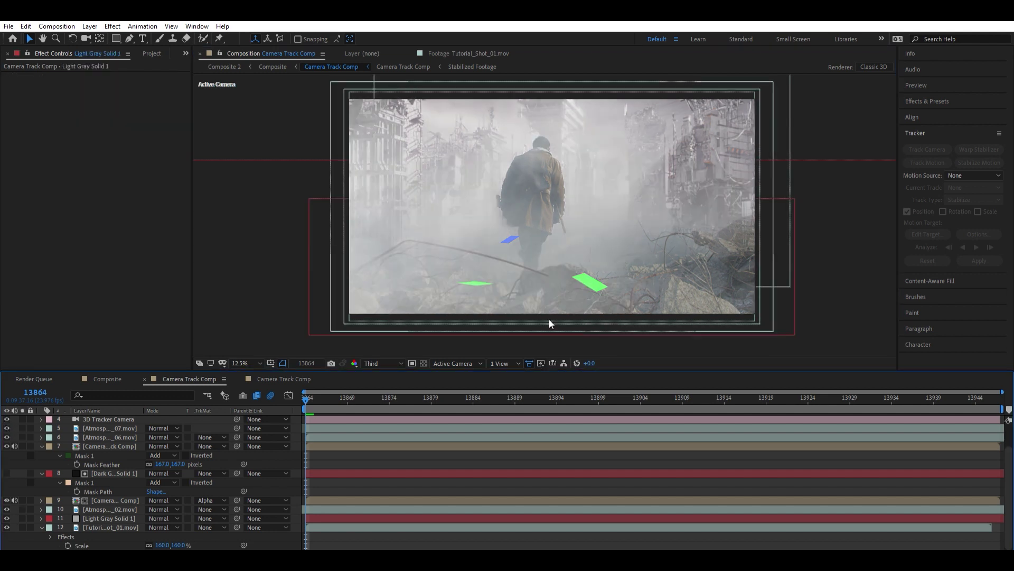
{"action": "scroll", "coordinate": [461, 449], "scroll_direction": "up", "scroll_amount": 3}
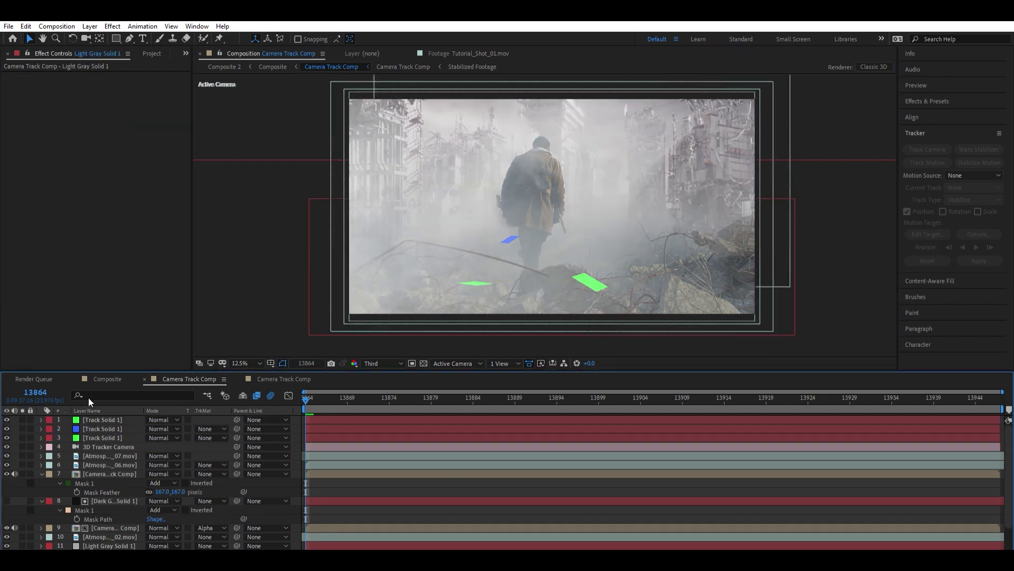
- Maximize the Composition panel and play the foggy walking-man composite
{"action": "key", "text": "grave"}
{"action": "key", "text": "space"}
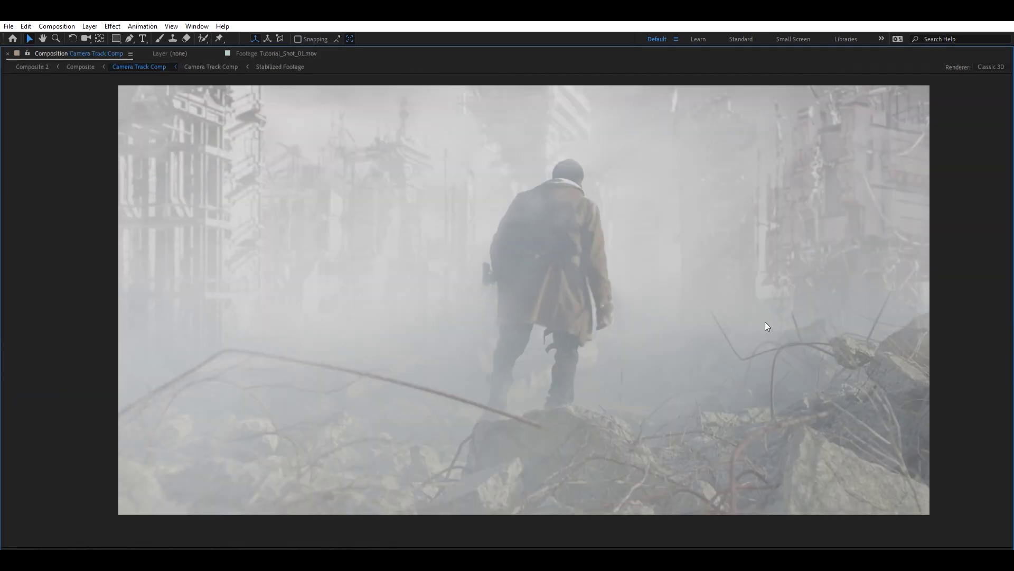